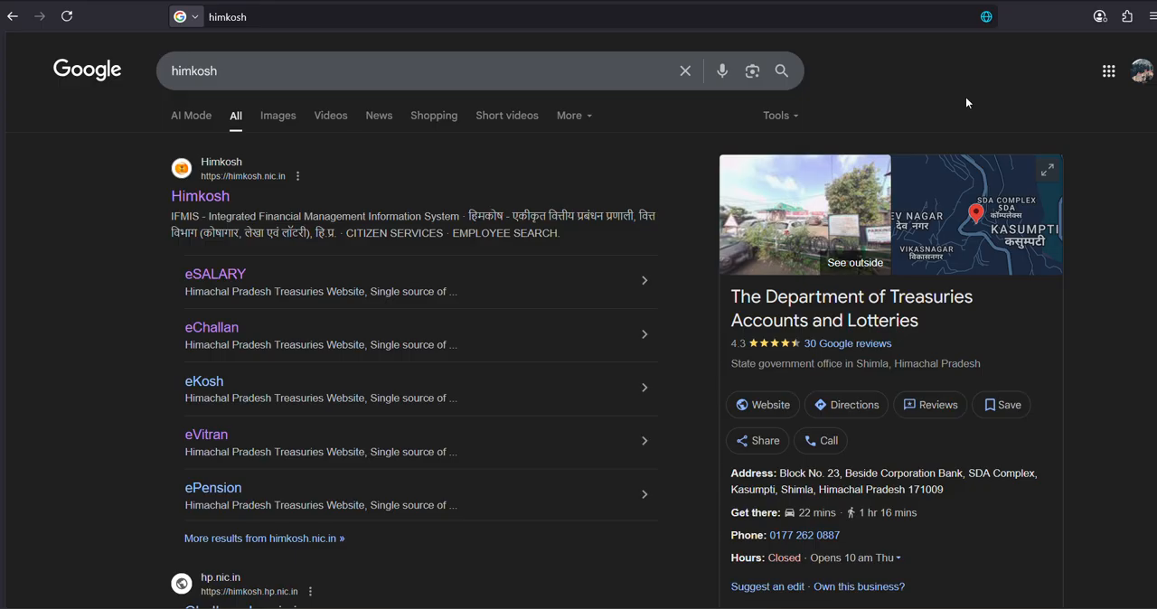
- Open the Himkosh website from the search results
scroll(421, 188, "down", 2)
scroll(192, 241, "up", 2)
left_click(198, 197)
scroll(865, 271, "down", 1)
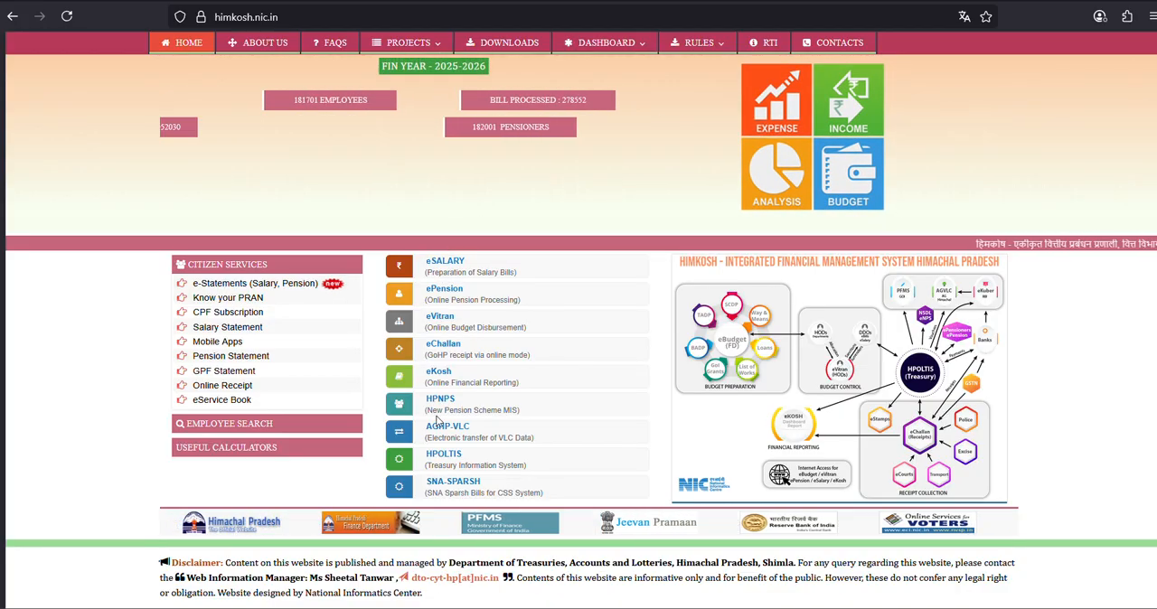
- Open the eChallan section and follow its link to the eChallan portal
left_click(438, 351)
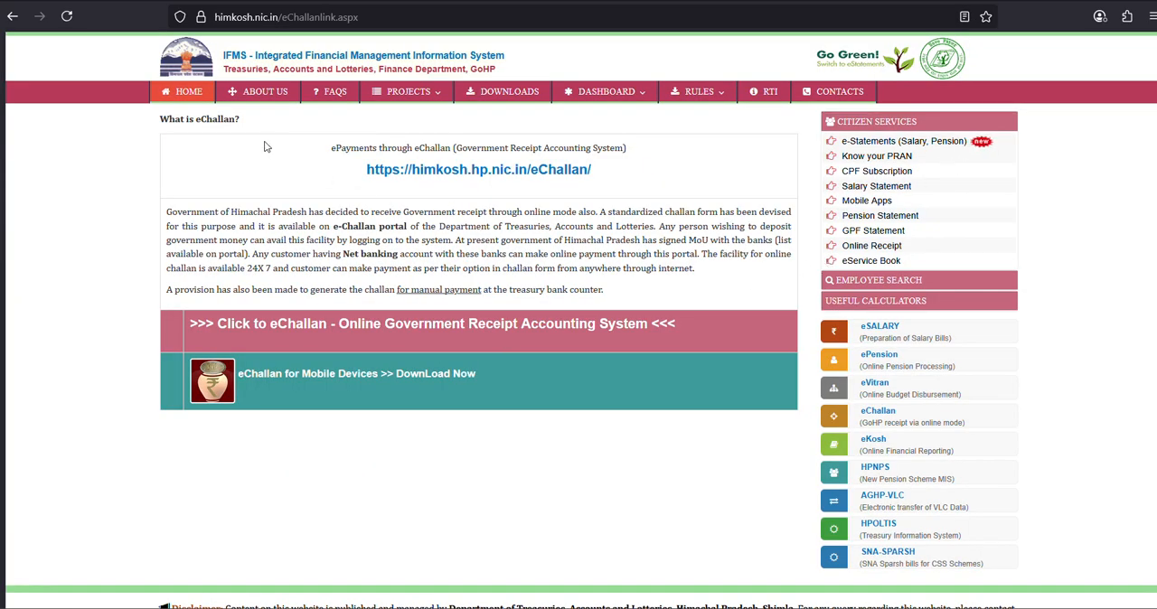
left_click_drag(269, 147, 728, 197)
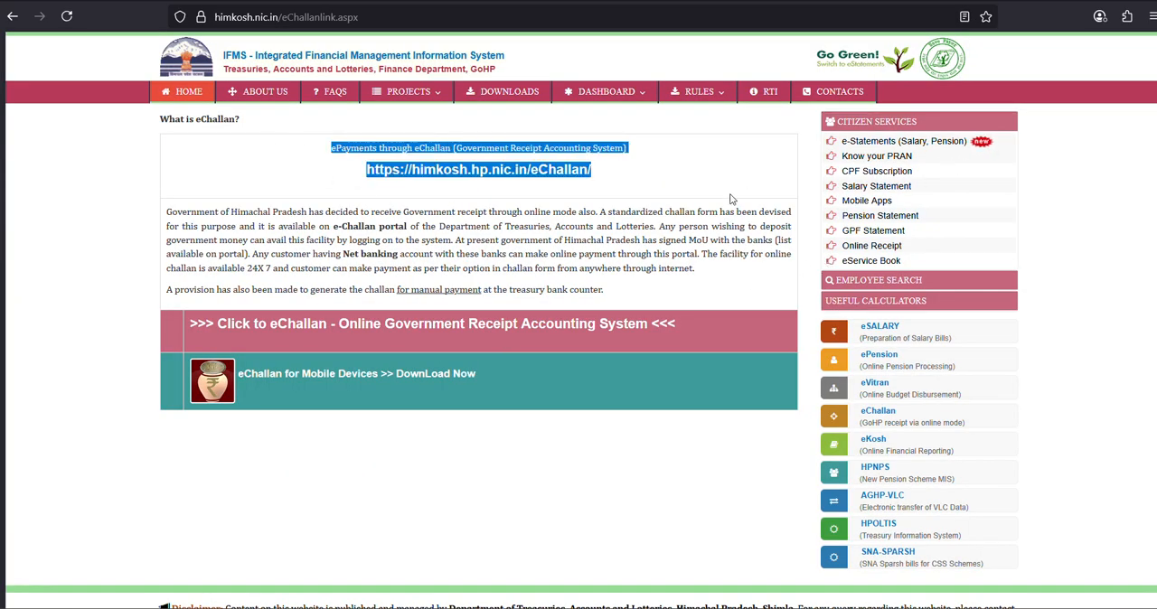
left_click(489, 174)
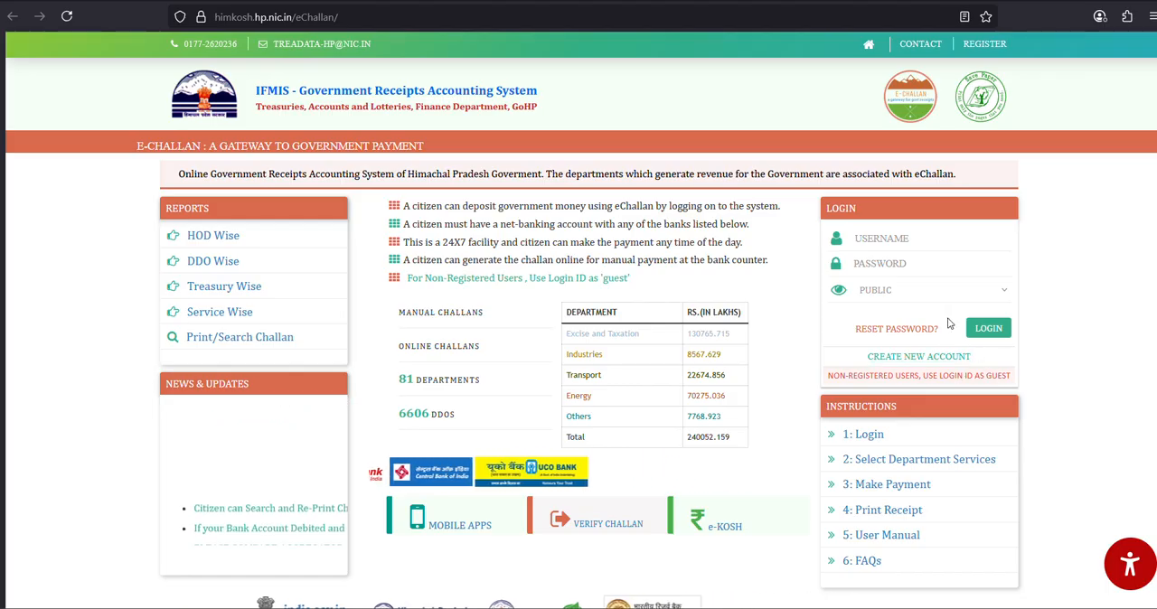
- Log in to the eChallan portal with the username GUEST
left_click(922, 231)
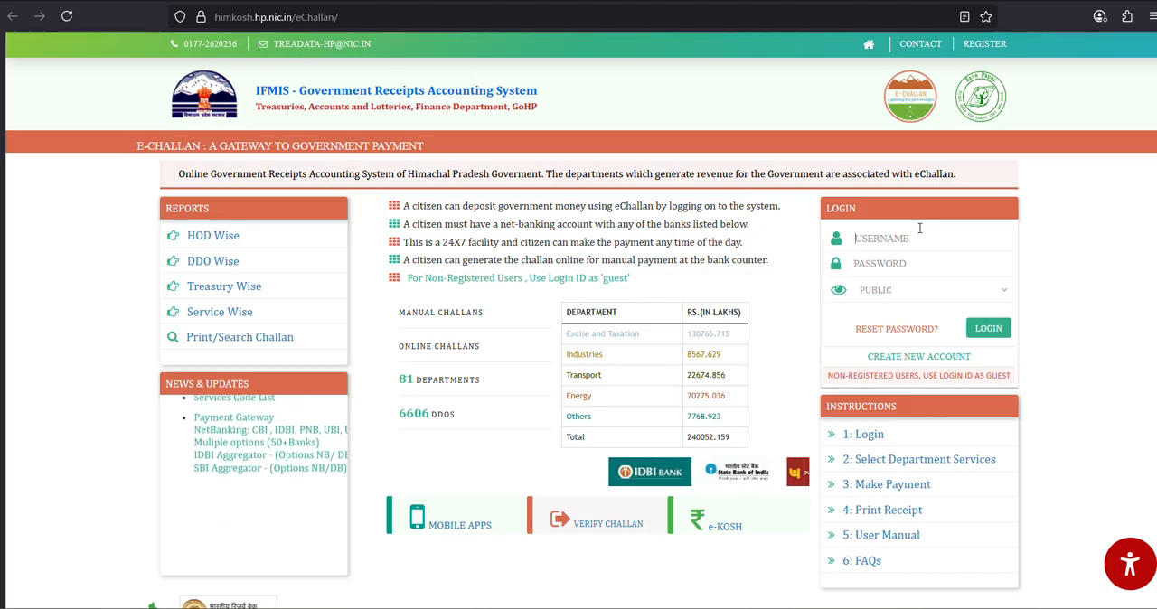
type("guest")
key("BackSpace")
key("BackSpace")
key("BackSpace")
key("BackSpace")
key("BackSpace")
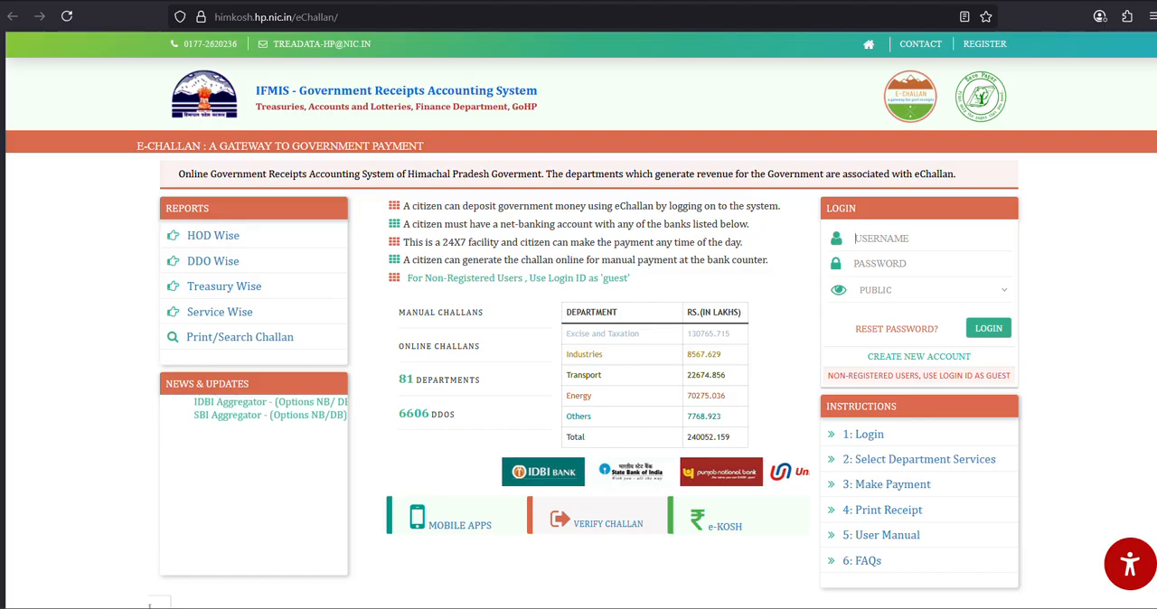
type("GUEST")
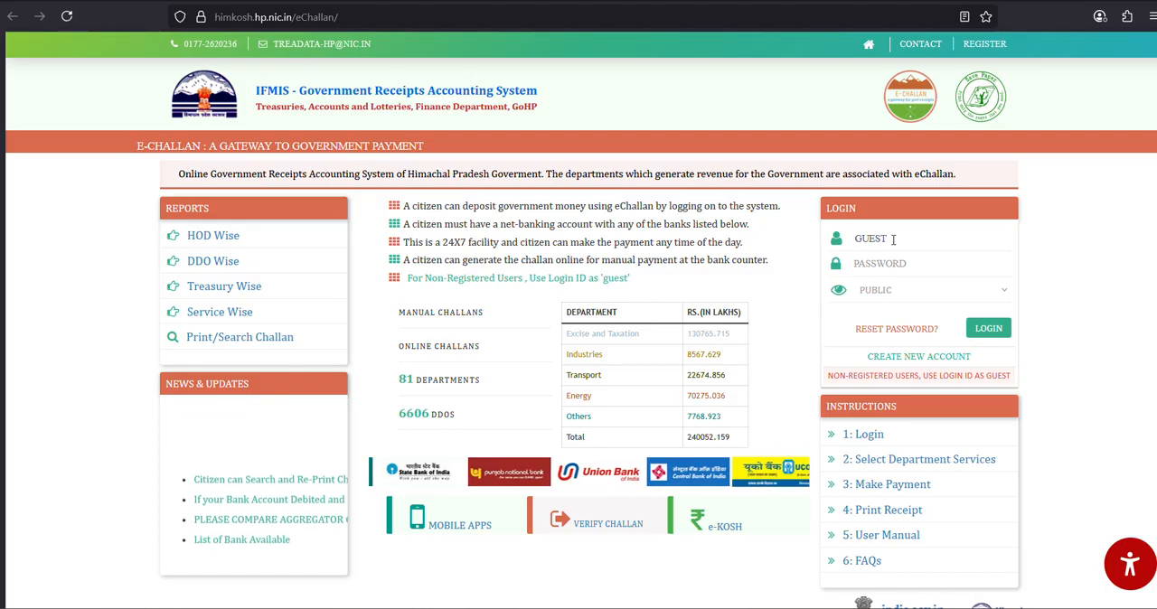
left_click(1105, 263)
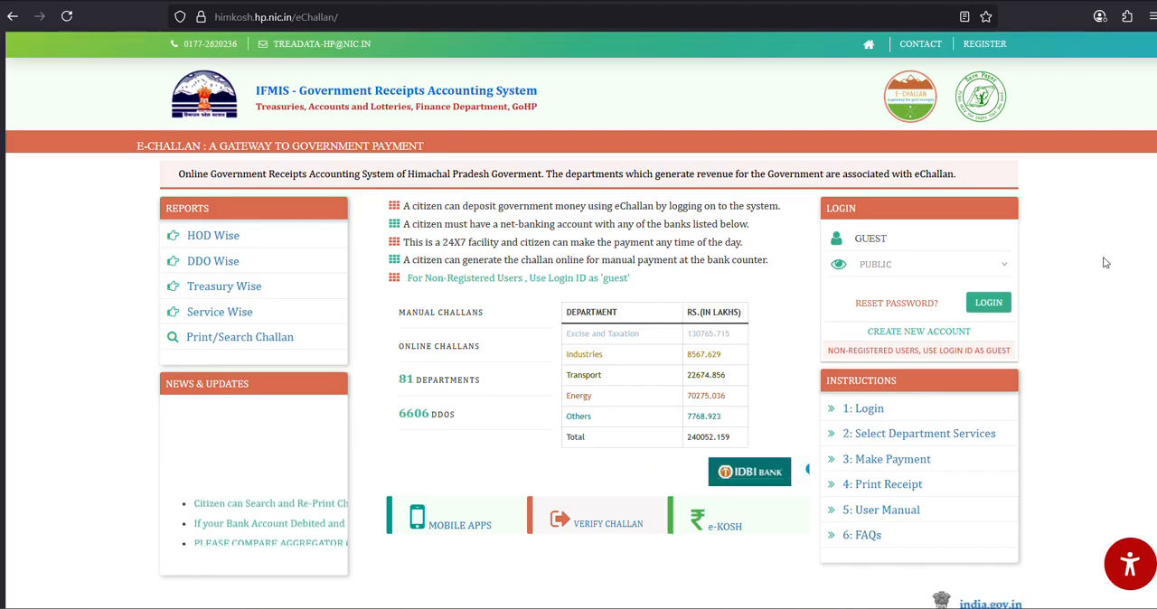
left_click(1009, 304)
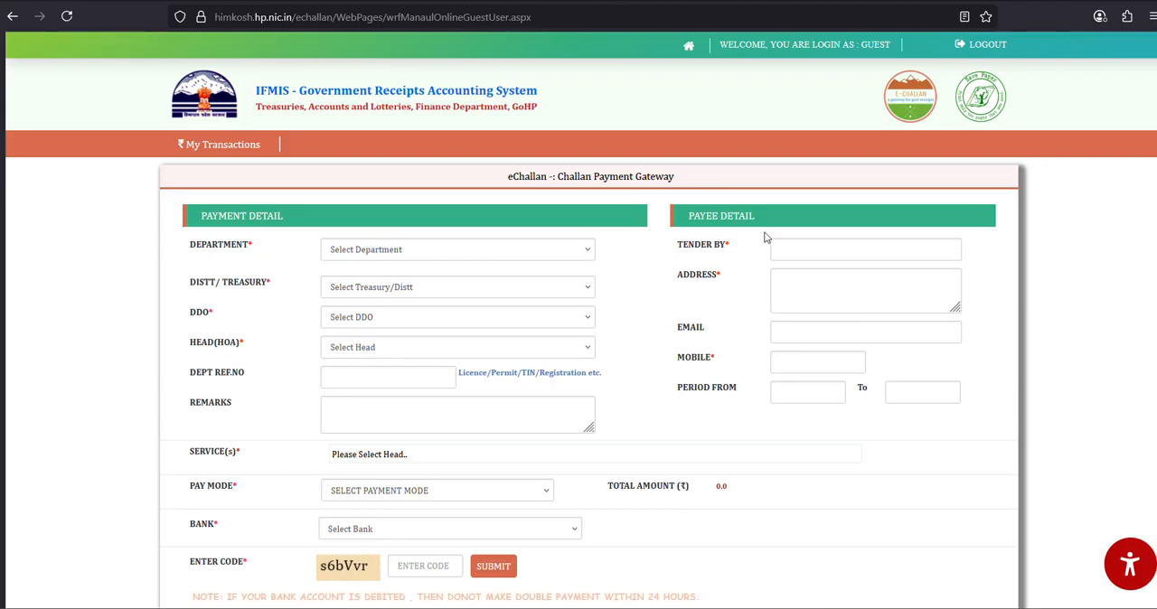
- Select Police as the department in the challan payment form
scroll(769, 234, "down", 1)
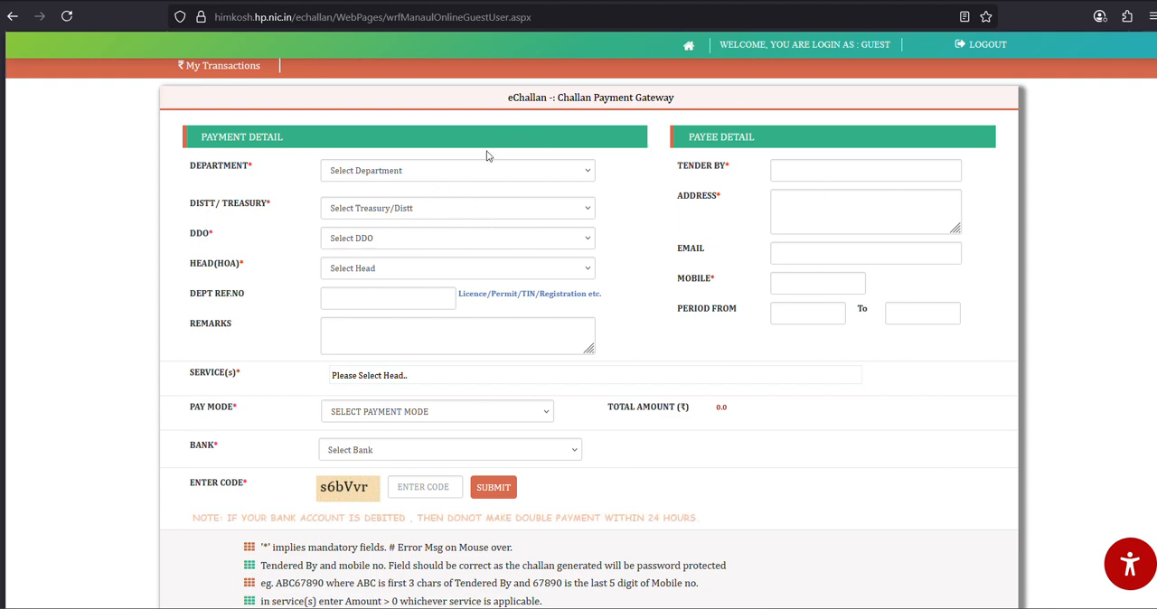
left_click(465, 172)
type("pl")
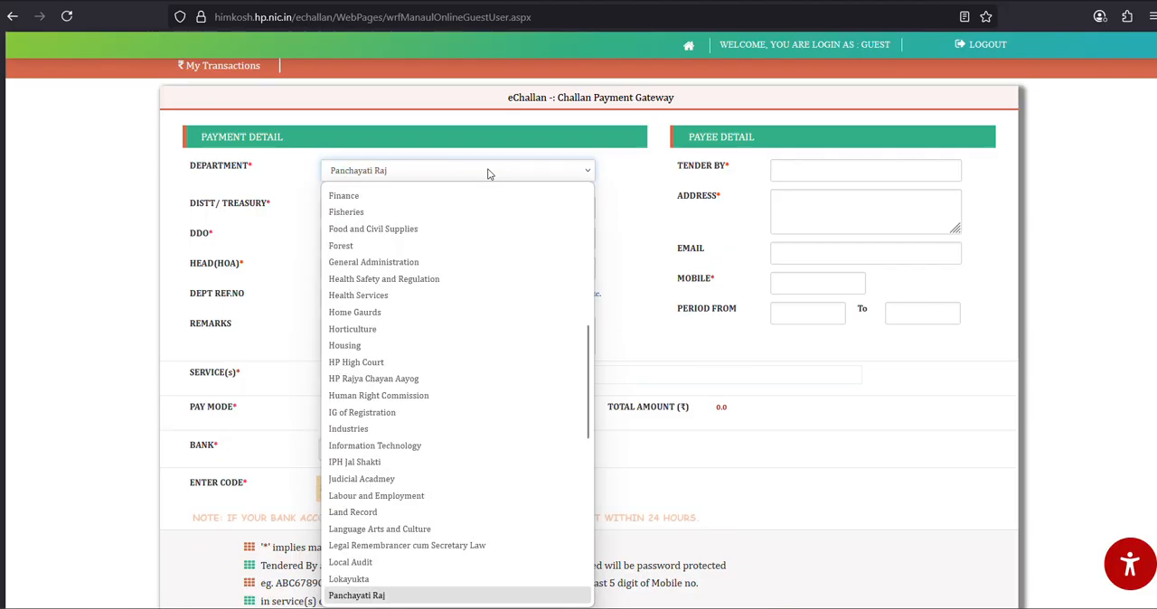
key("Down")
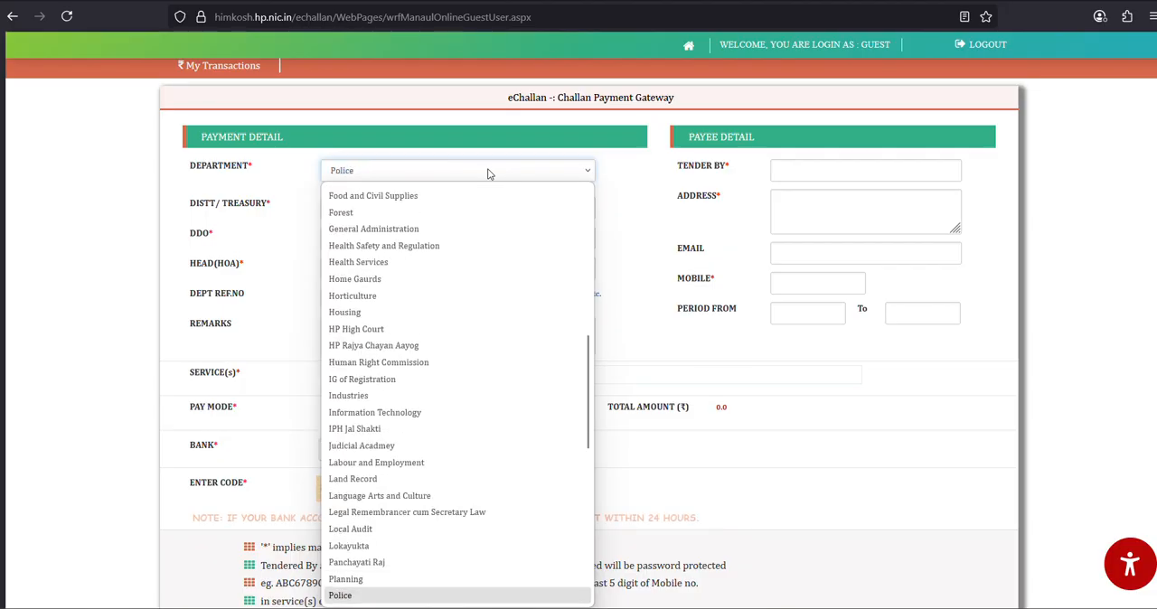
key("Return")
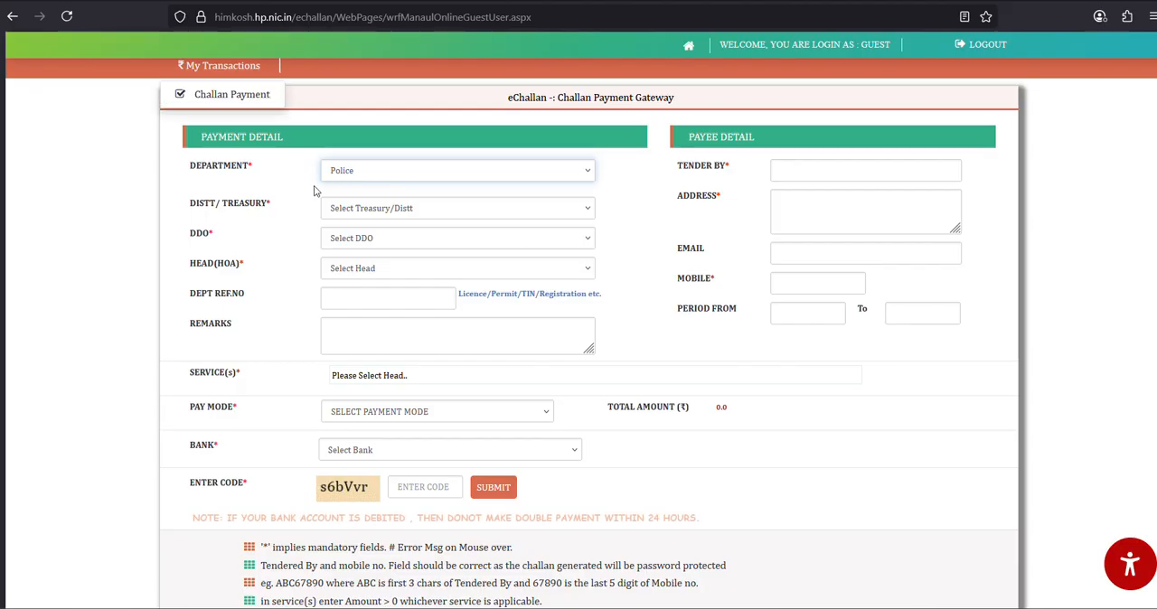
- Set the district/treasury to SHIMLA-CAPITAL TREASURY
left_click(366, 211)
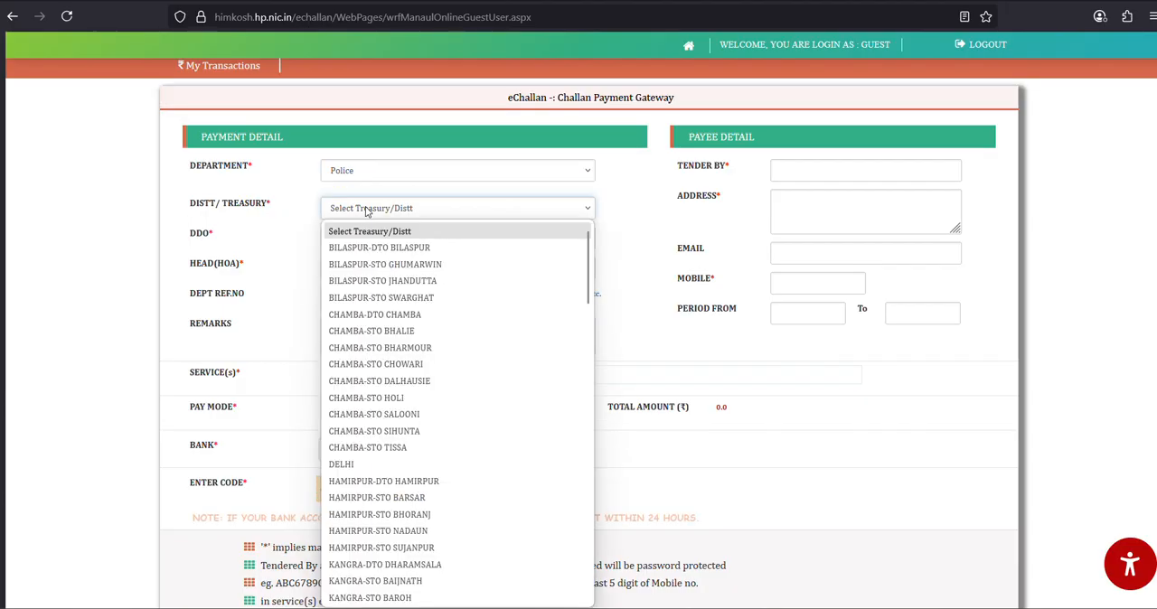
key("s")
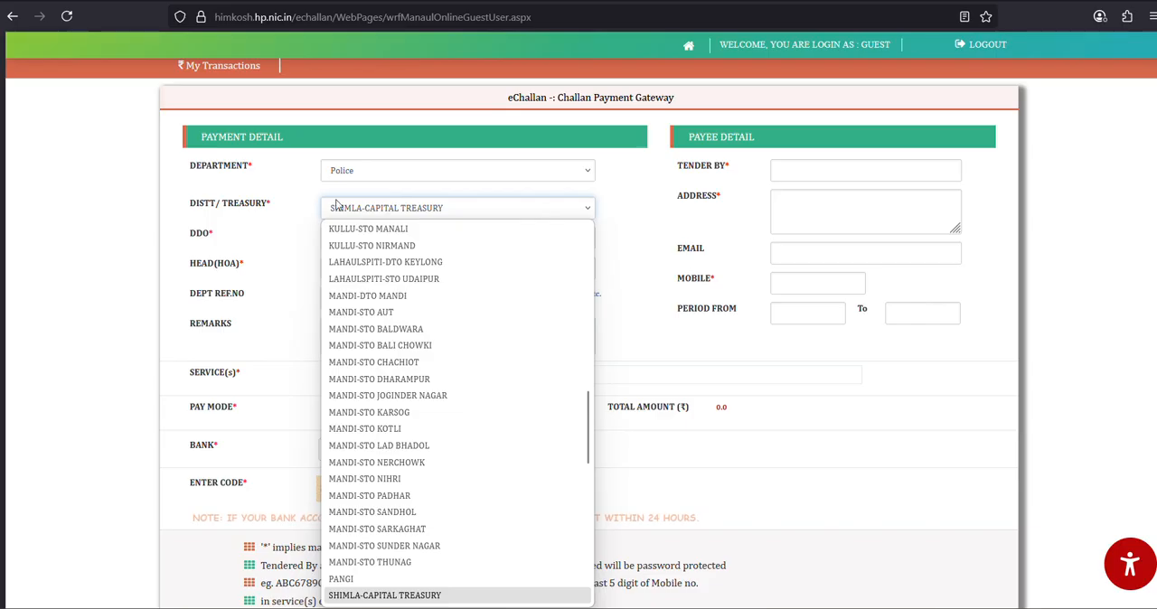
left_click(409, 597)
- Choose DDO CT000-385 SO HOME-C-SECRETARIAT and head 0055-00-800 OTHER RECEIPTS
left_click(491, 242)
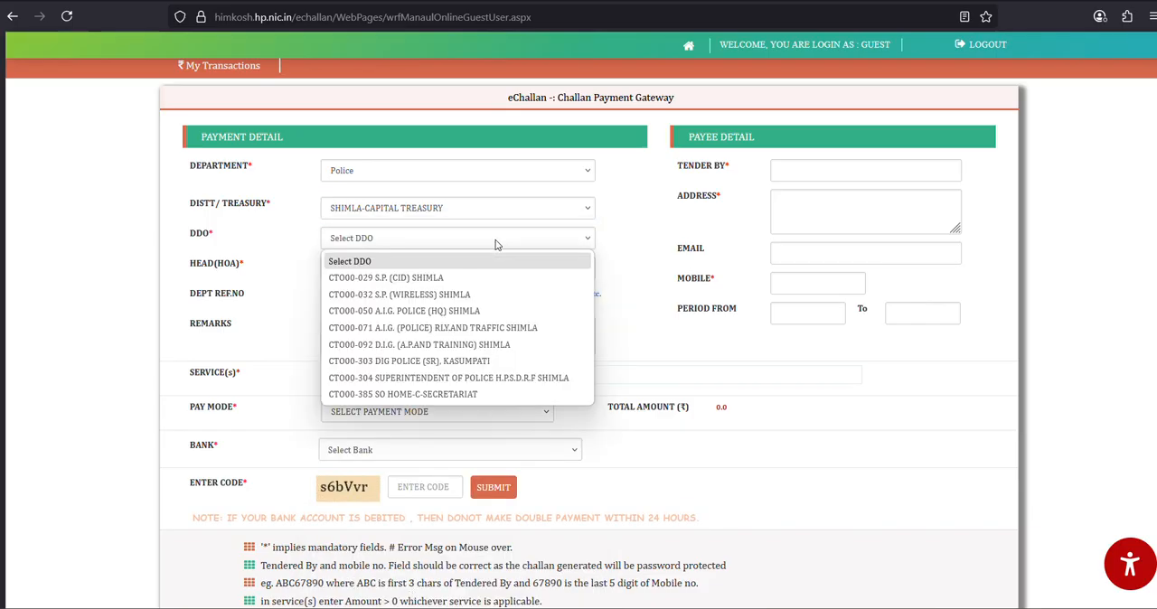
left_click(412, 396)
left_click(413, 268)
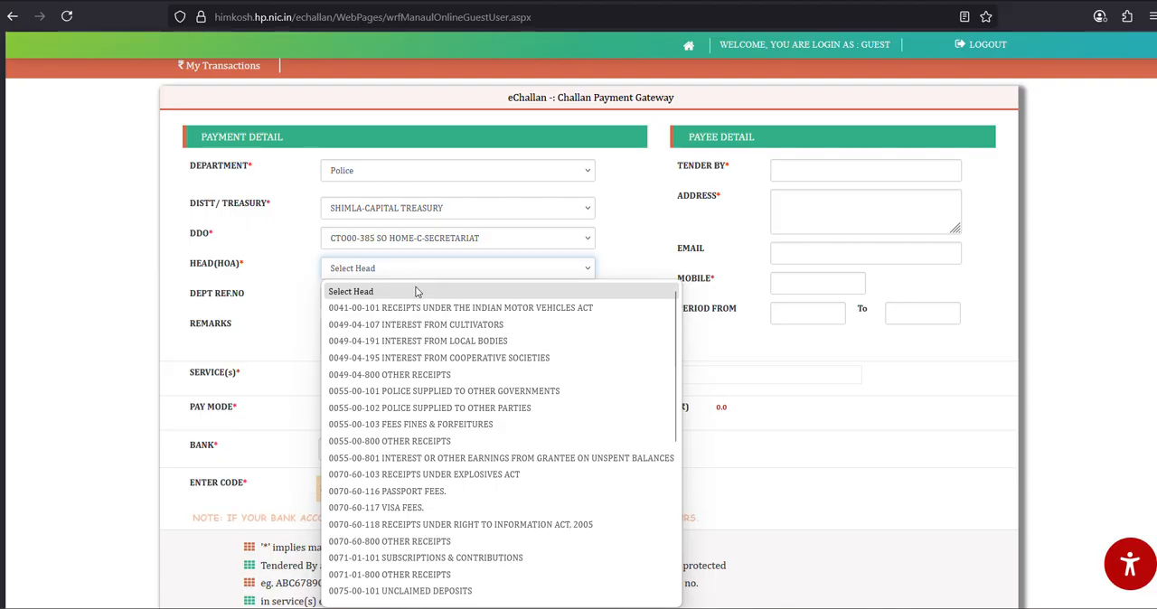
left_click(387, 439)
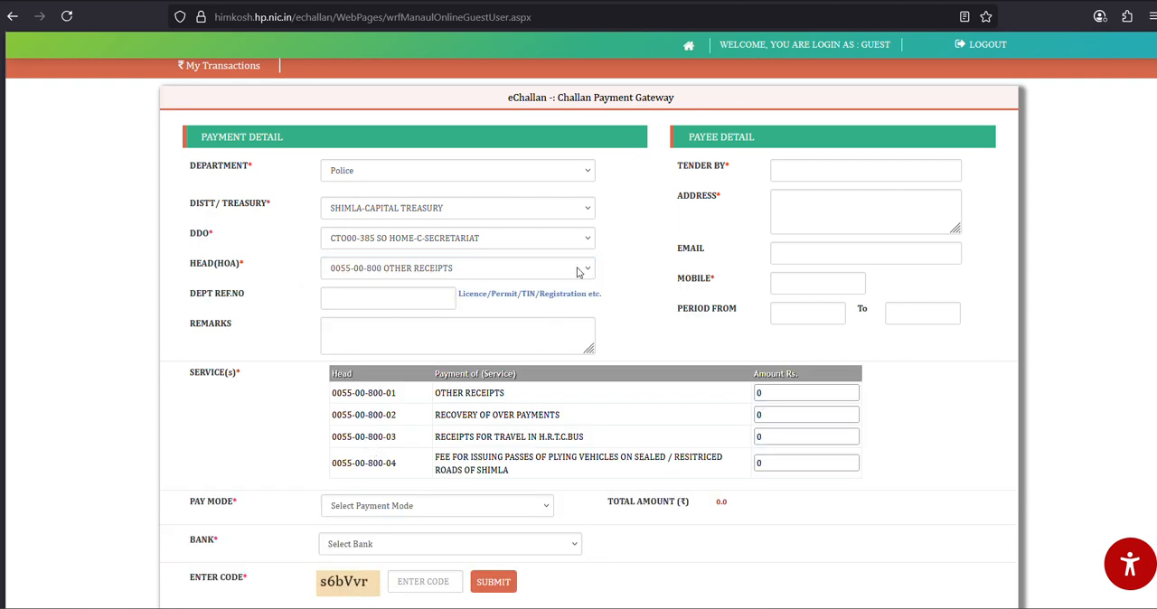
- Enter HP07AB0000 as the department reference number
left_click_drag(310, 381, 895, 482)
left_click(902, 453)
left_click_drag(433, 466, 674, 473)
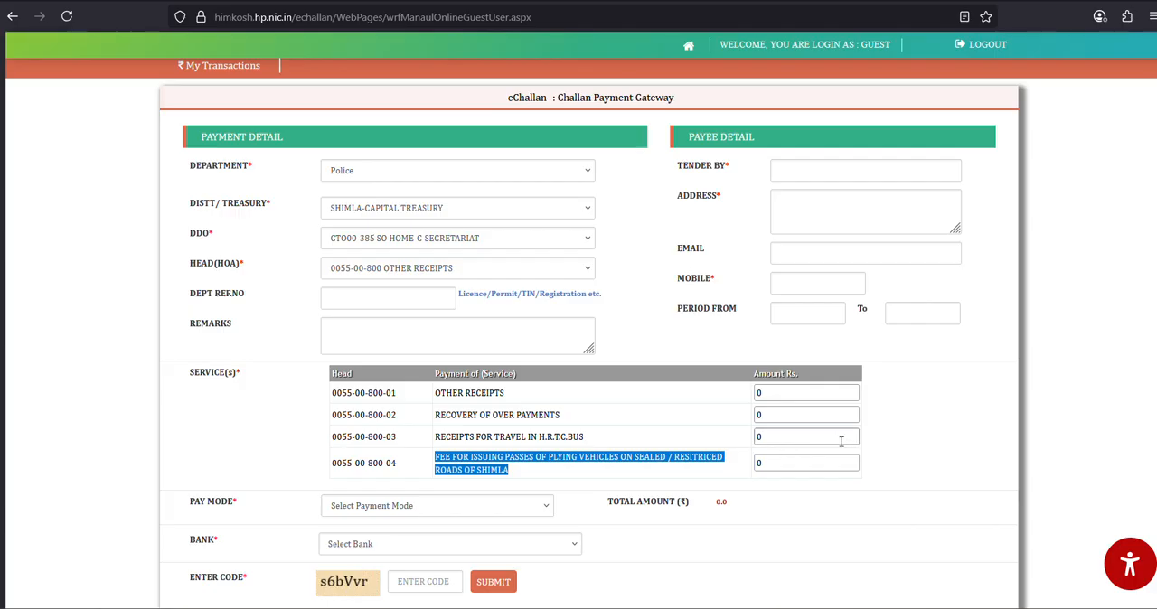
left_click(364, 308)
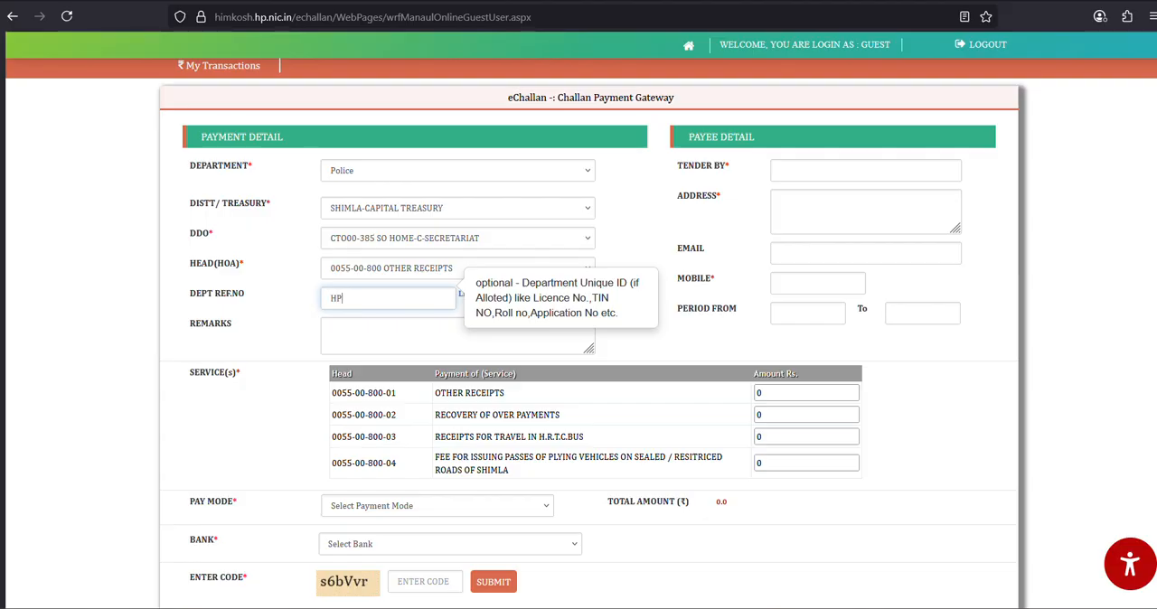
type("HP07AB0000")
- Fill in the payee's mobile number
left_click(391, 341)
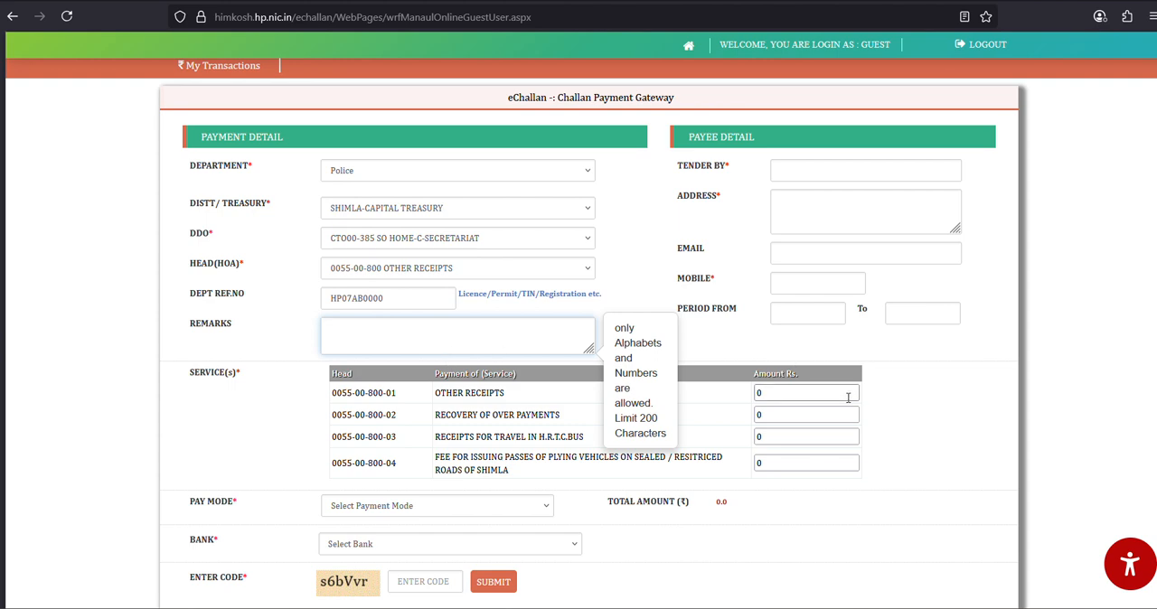
left_click(877, 380)
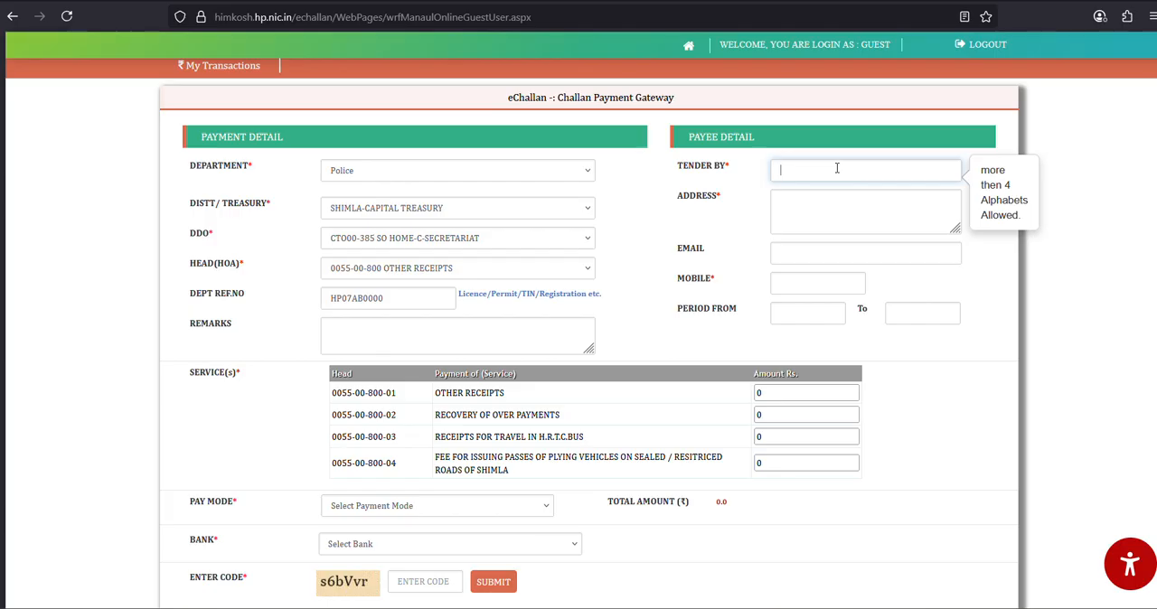
left_click(869, 211)
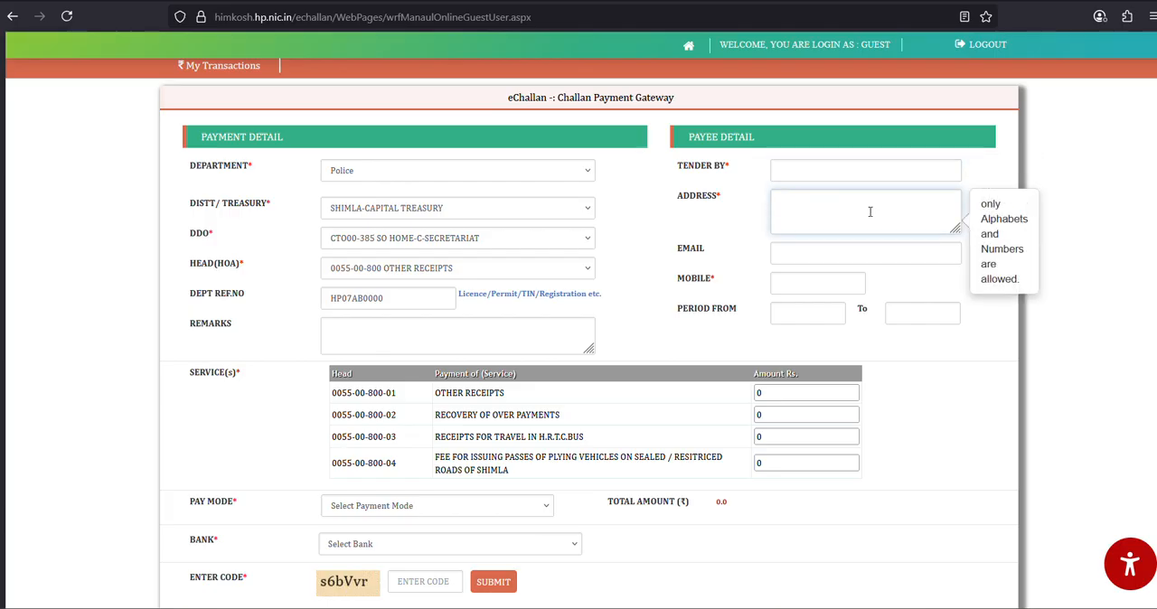
left_click(857, 257)
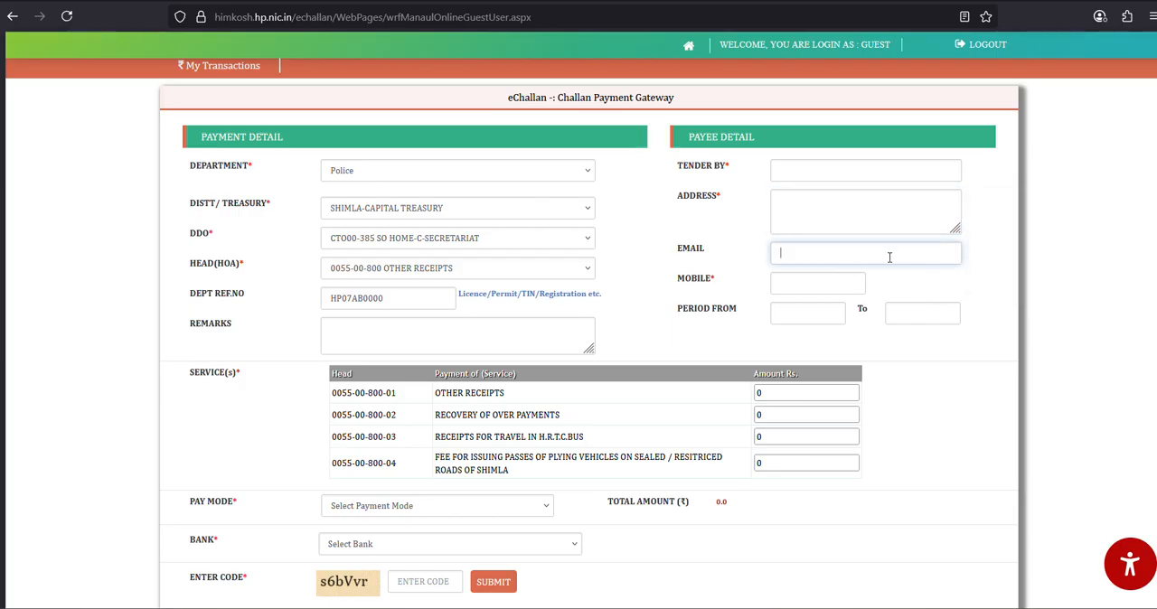
left_click(931, 294)
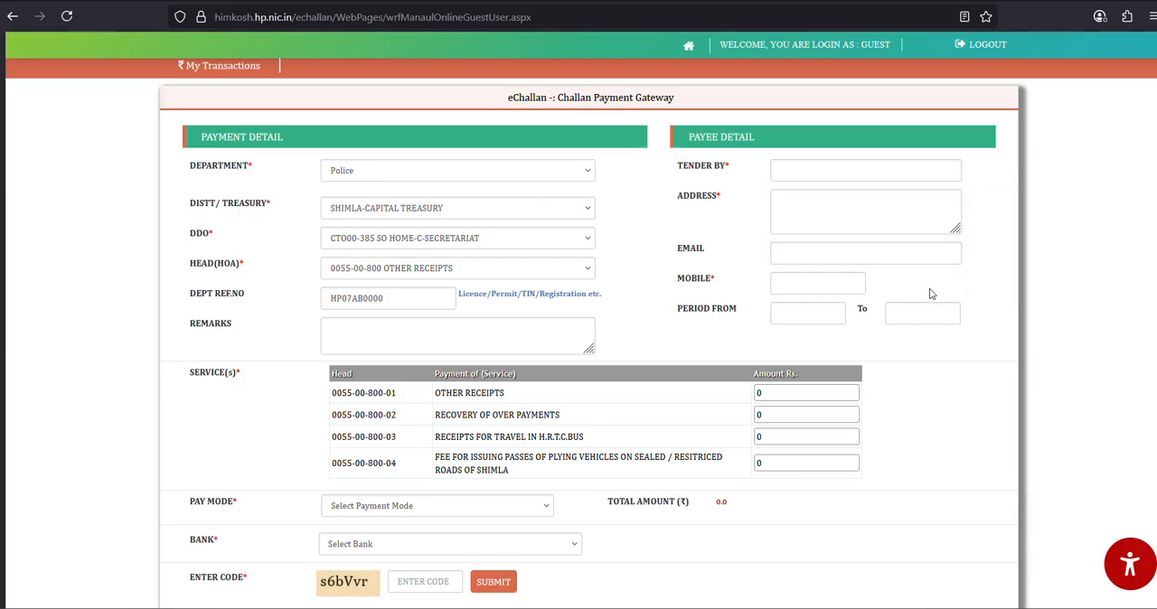
left_click(788, 285)
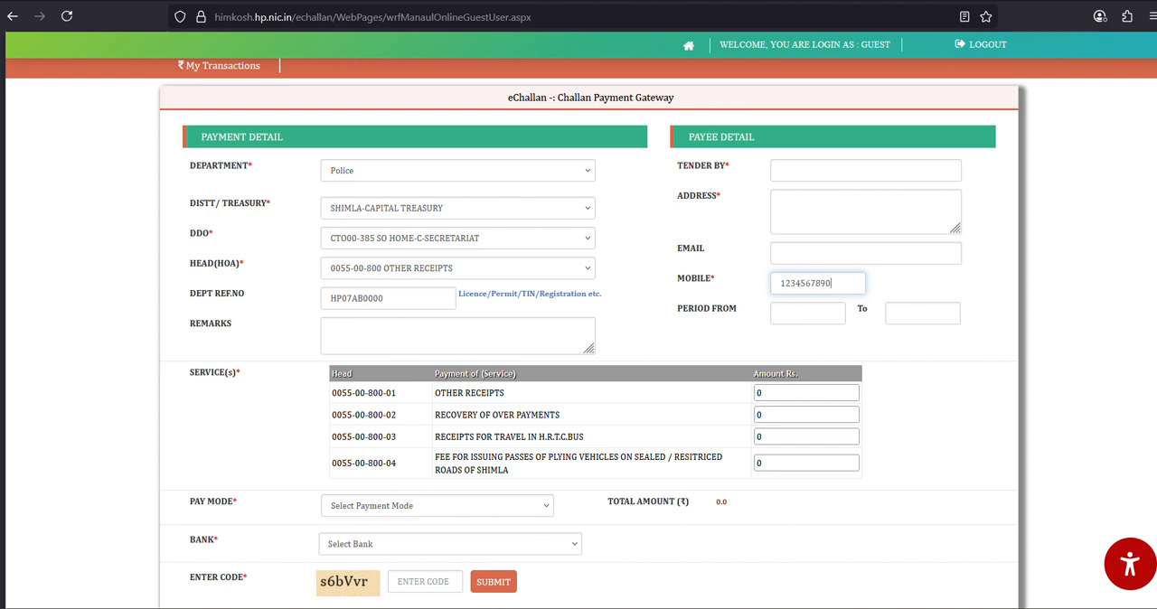
- Enter 2800 as the amount for the fee for issuing passes of plying vehicles on sealed/restricted roads of Shimla
left_click(436, 450)
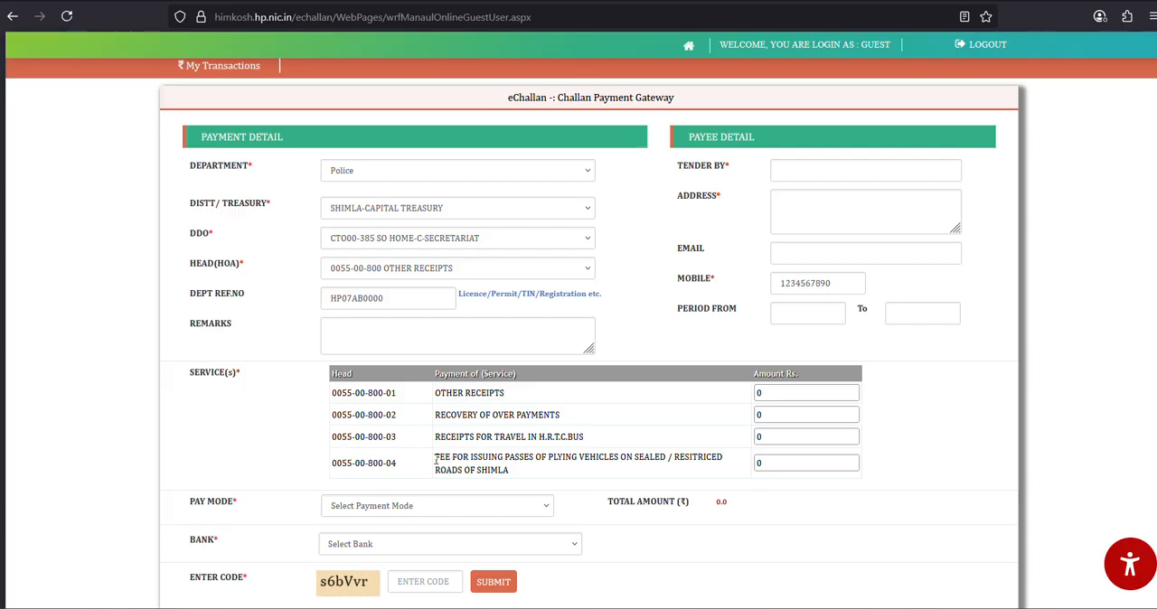
left_click_drag(442, 458, 531, 471)
left_click(544, 469)
left_click(770, 464)
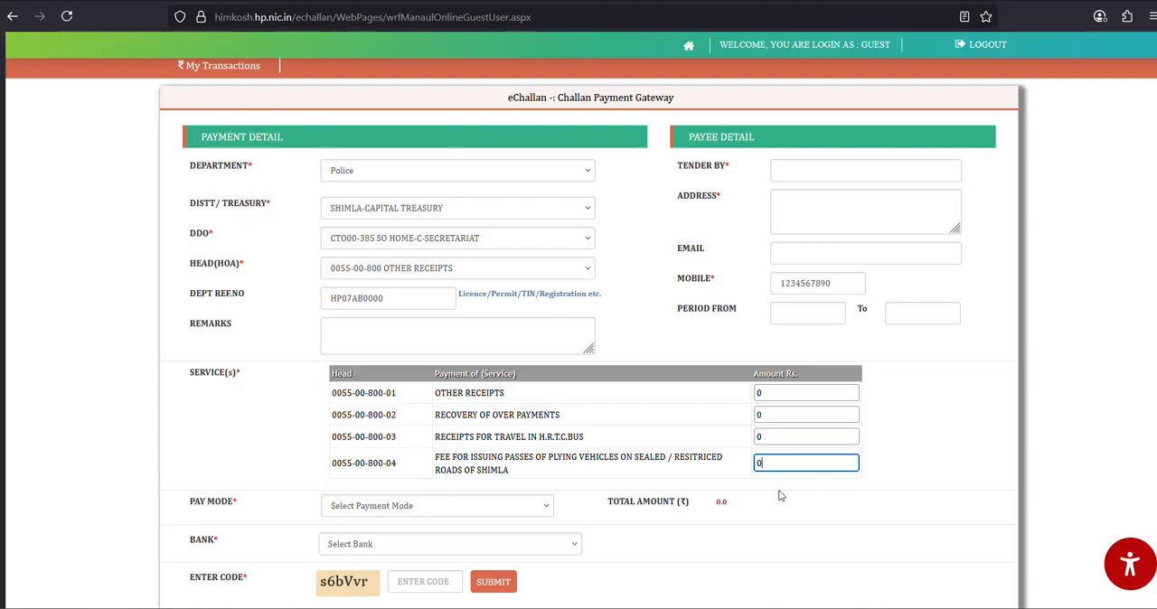
type("2800")
- Set the pay mode to Net-banking and the bank to SBI MOPS- NetBanking/Debit/ Credit Card/ UPI /NEFT/RTGS
left_click_drag(858, 545, 862, 529)
scroll(862, 529, "down", 3)
left_click(932, 406)
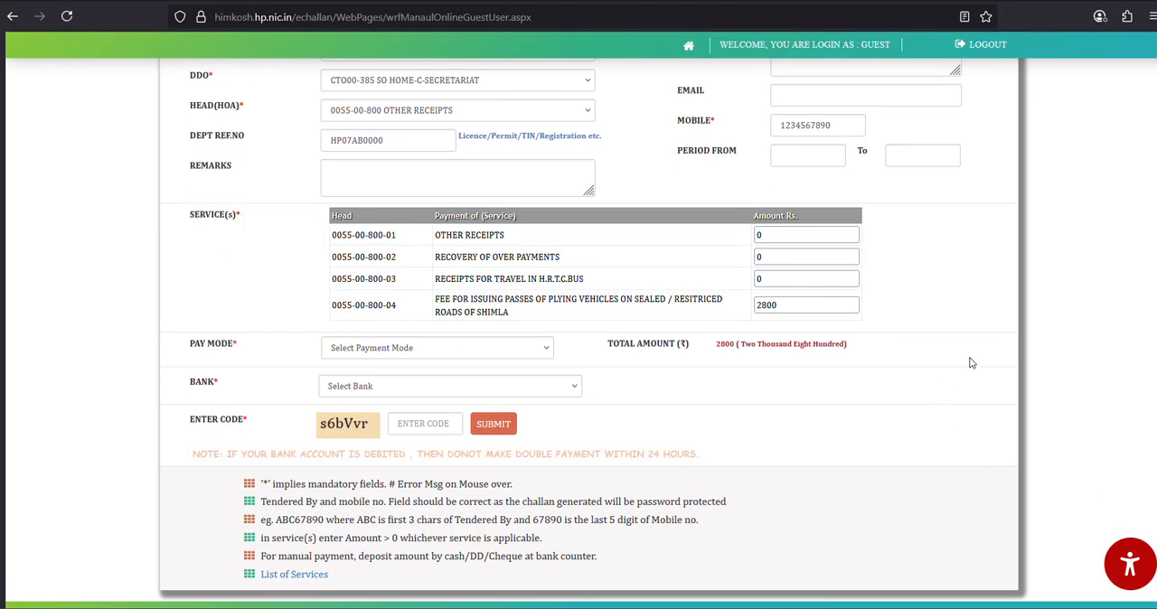
scroll(958, 371, "up", 3)
scroll(819, 370, "down", 3)
left_click(371, 351)
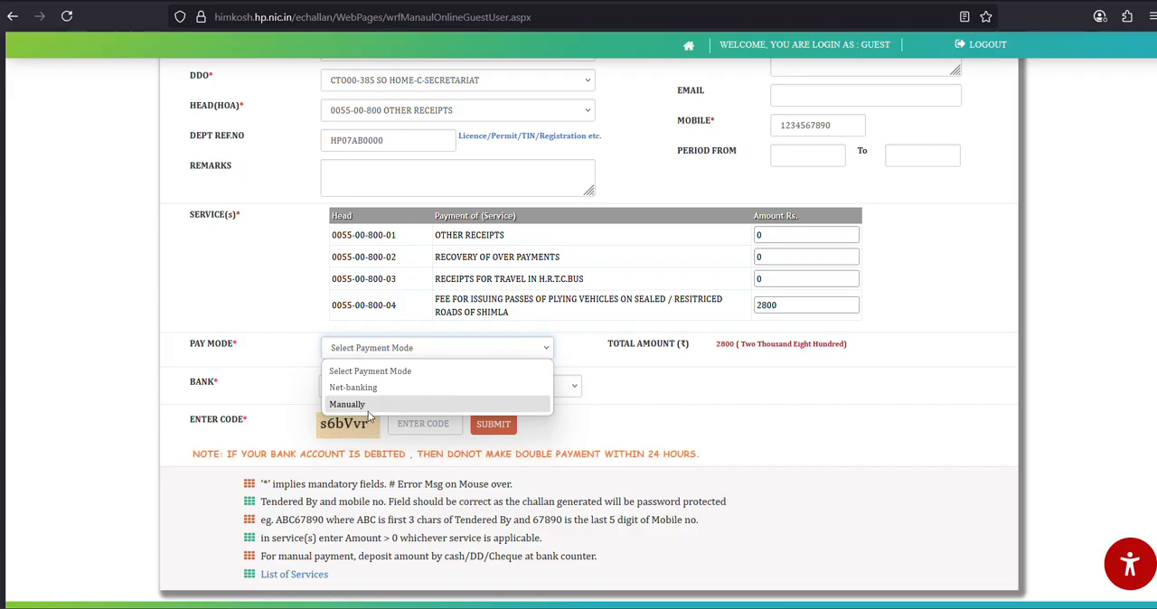
left_click(666, 408)
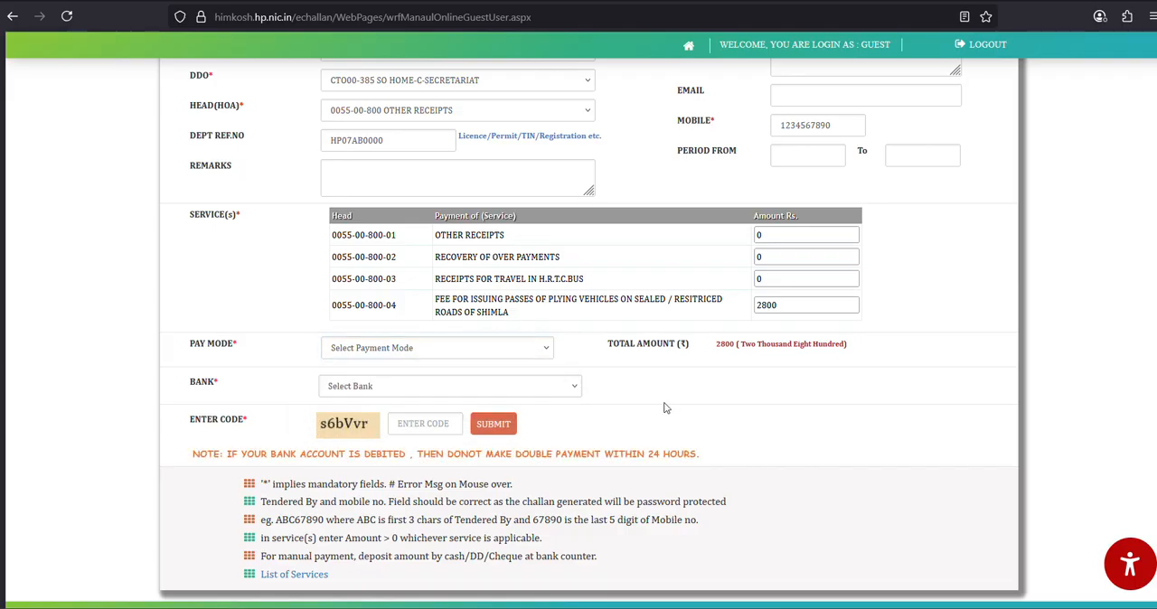
left_click(485, 351)
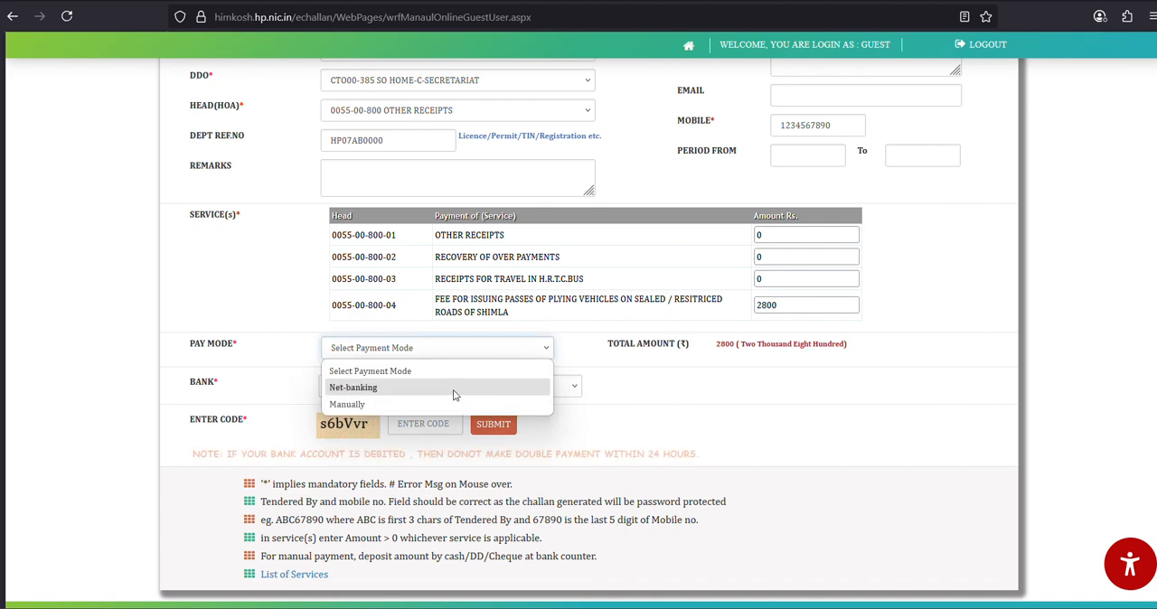
left_click(454, 388)
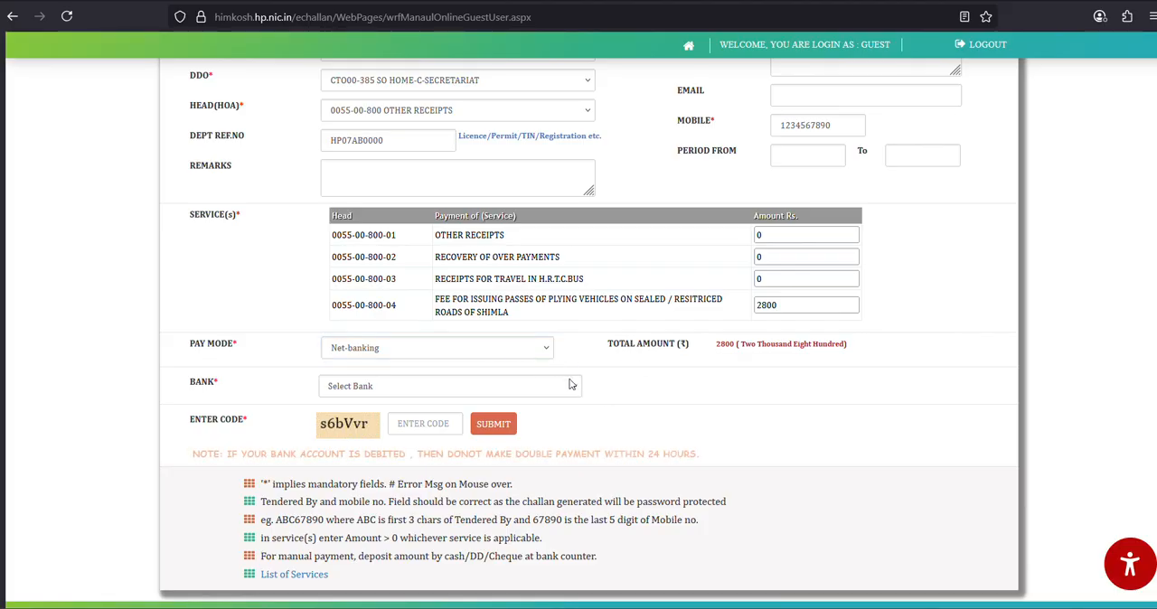
left_click(355, 387)
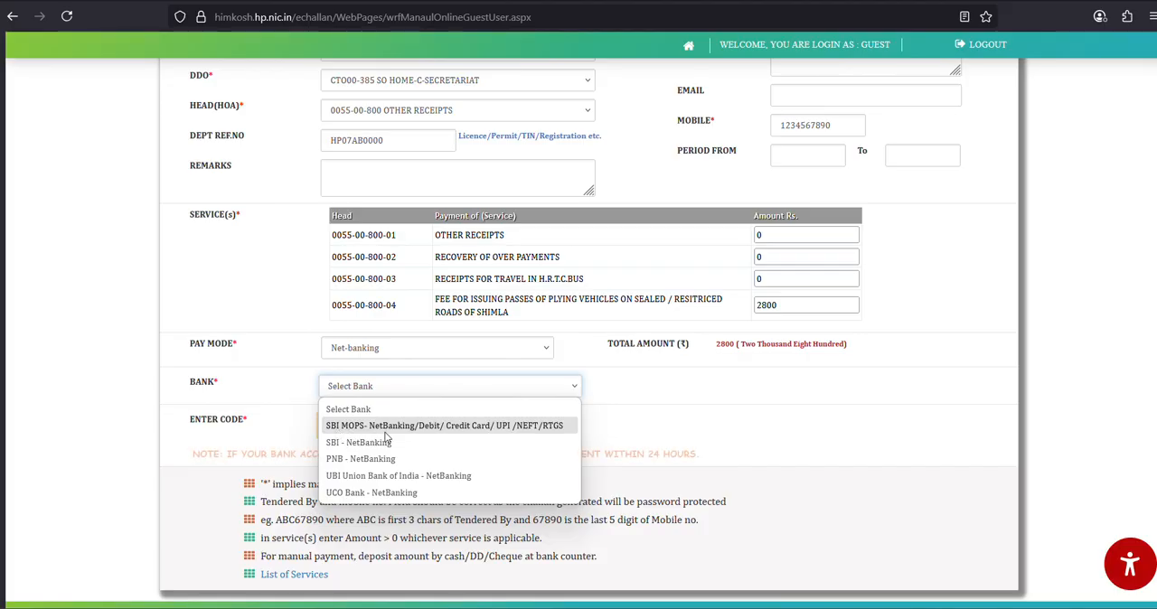
left_click(504, 427)
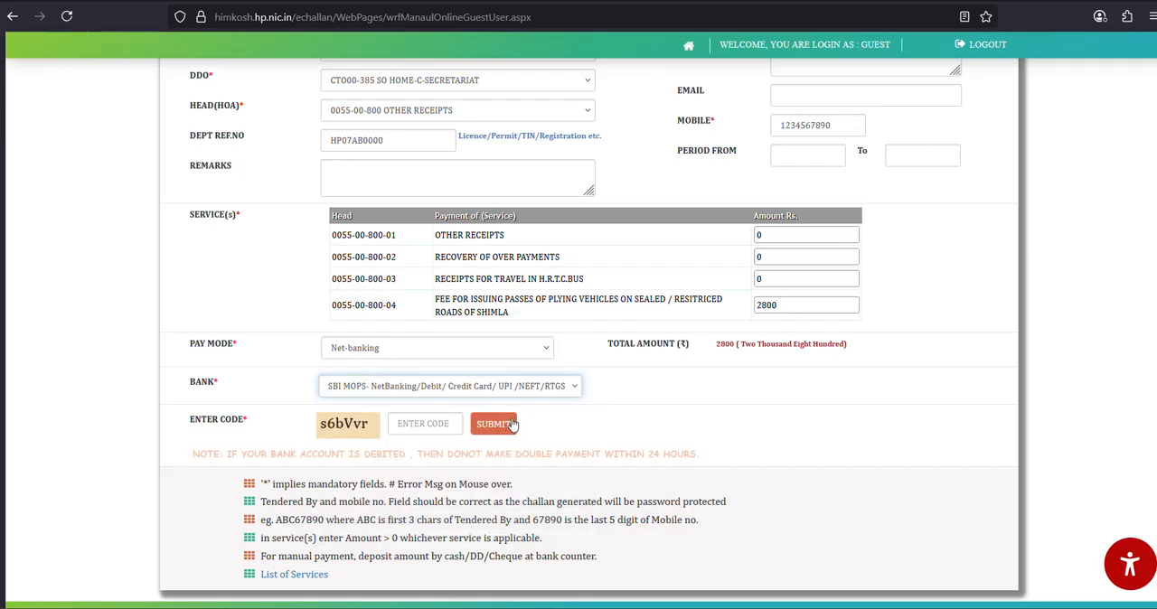
- Enter the captcha verification code and submit the challan form
left_click(431, 425)
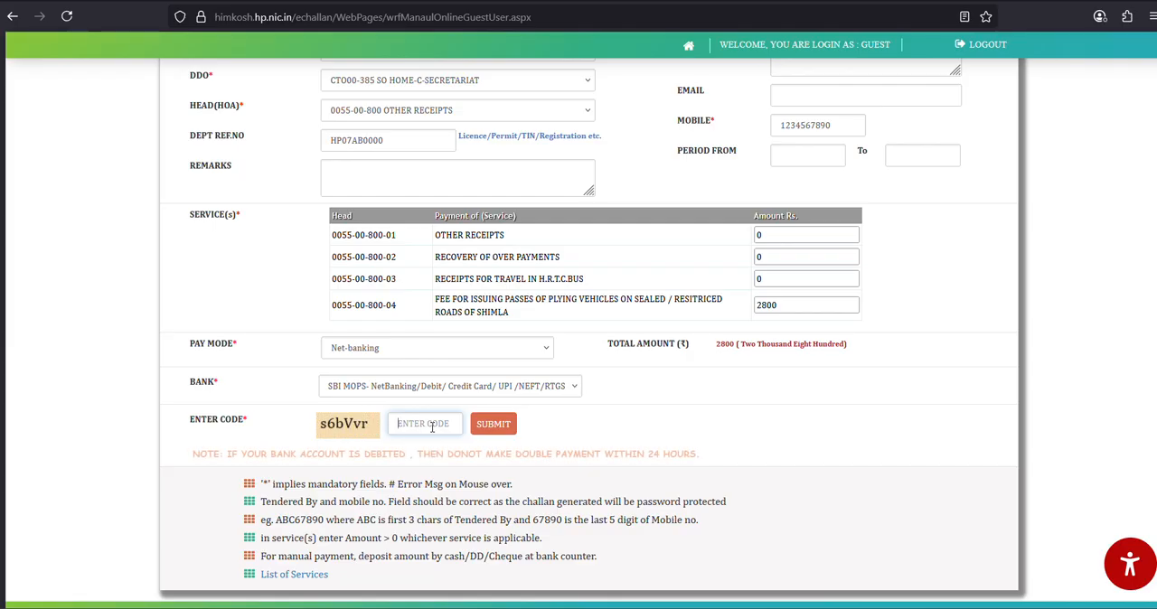
type("s6BvvR")
key("BackSpace")
type("r")
left_click(497, 430)
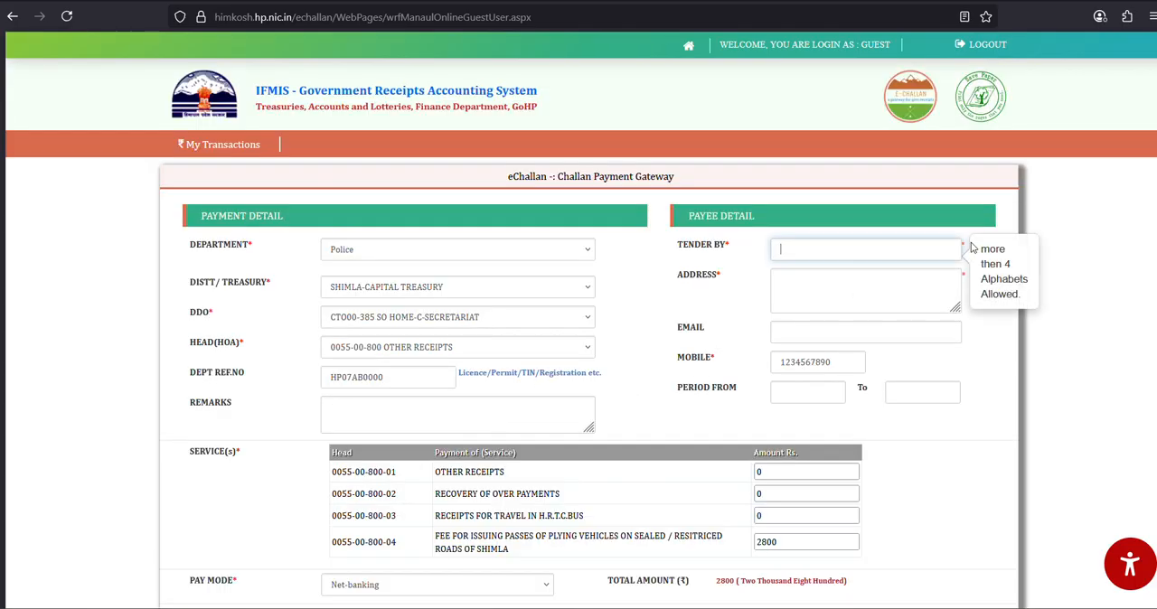
- Fill in the tenderer's name and the payee address on the challan form
scroll(706, 214, "down", 1)
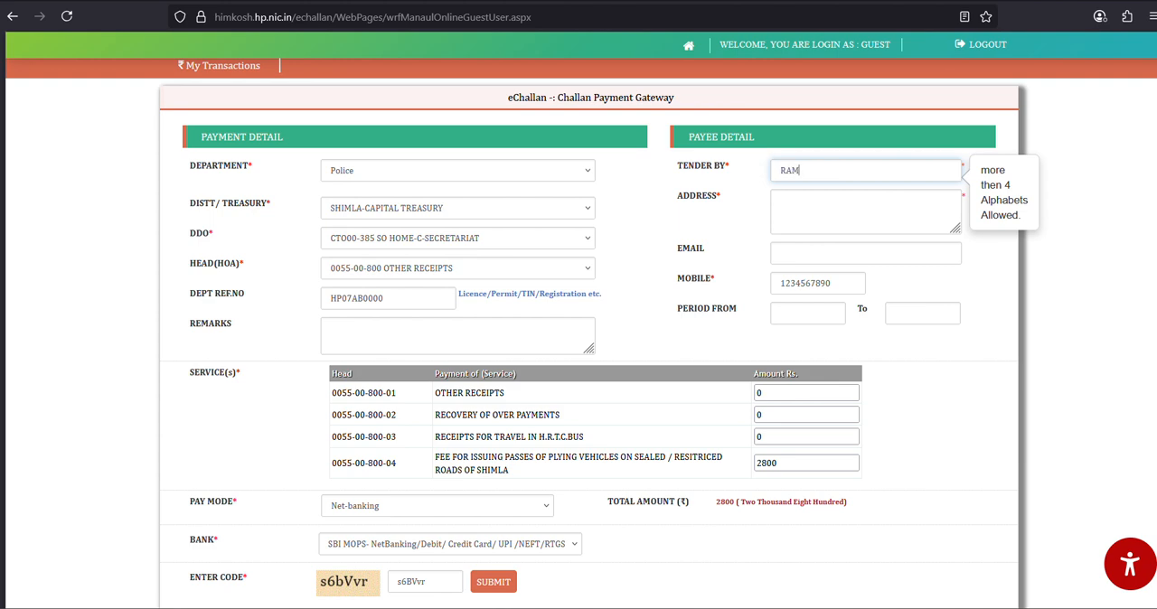
key("BackSpace")
key("BackSpace")
left_click(840, 209)
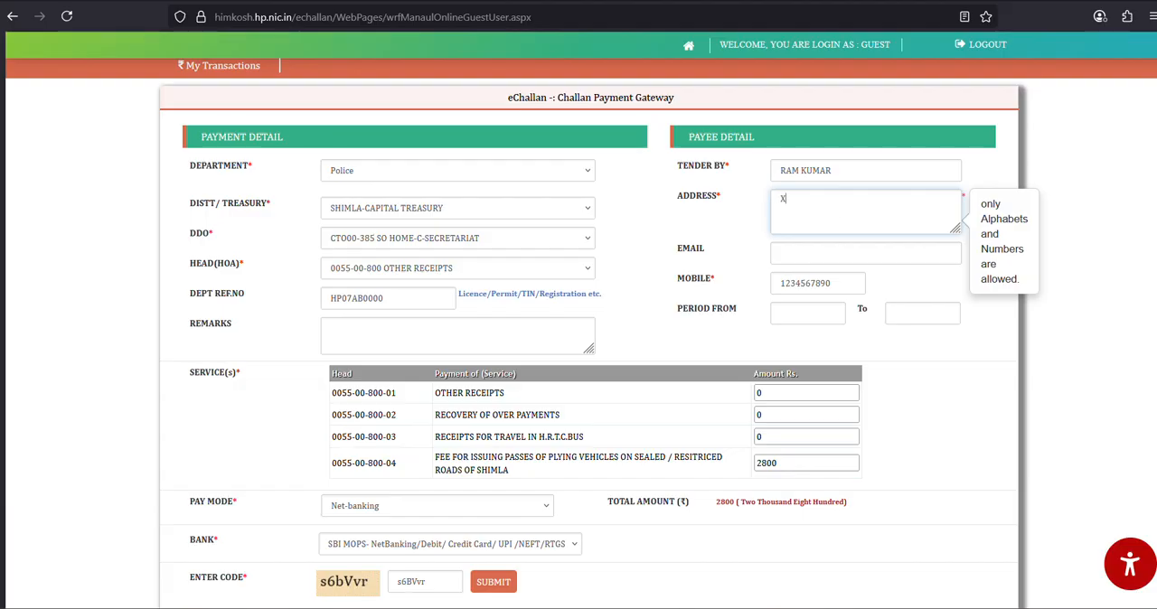
- Try to resubmit the challan form with the existing verification code and dismiss the error
scroll(578, 362, "down", 3)
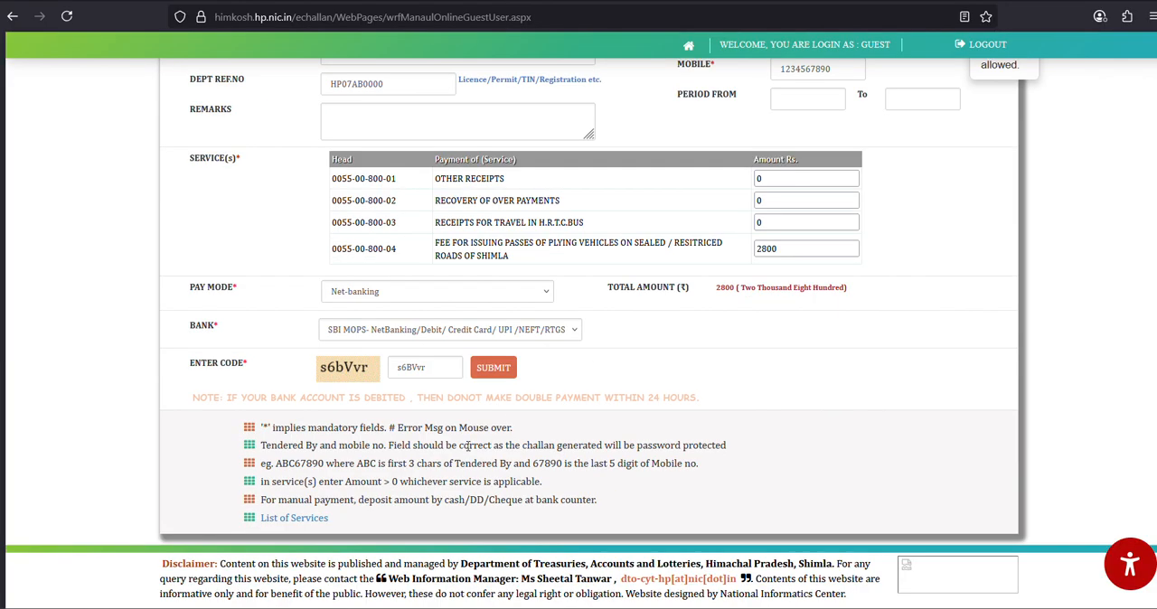
left_click_drag(411, 367, 460, 377)
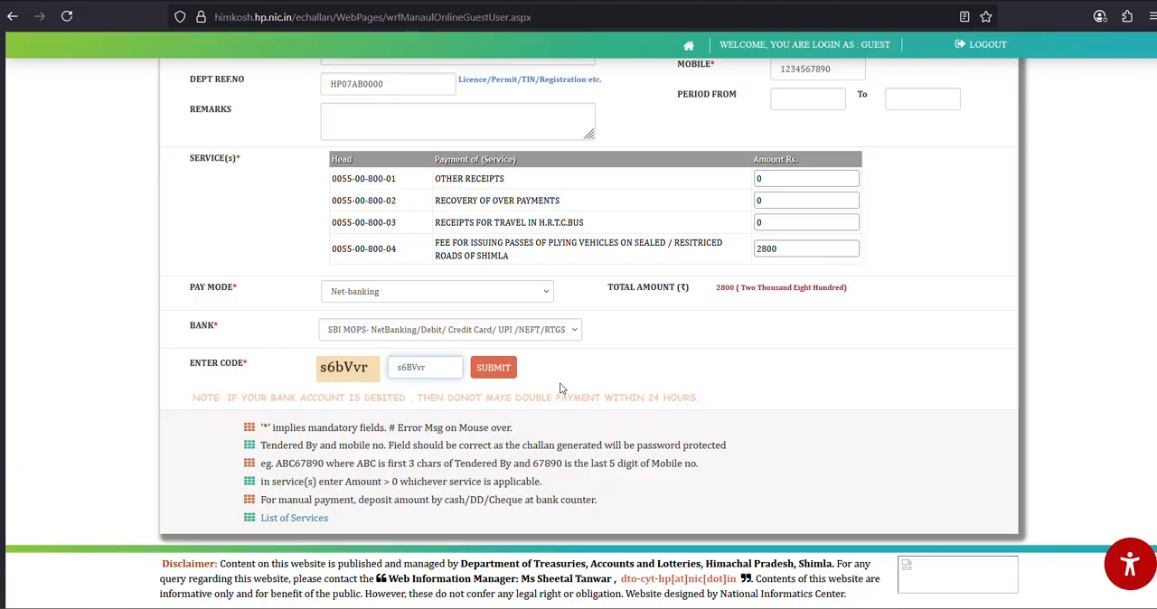
left_click(494, 367)
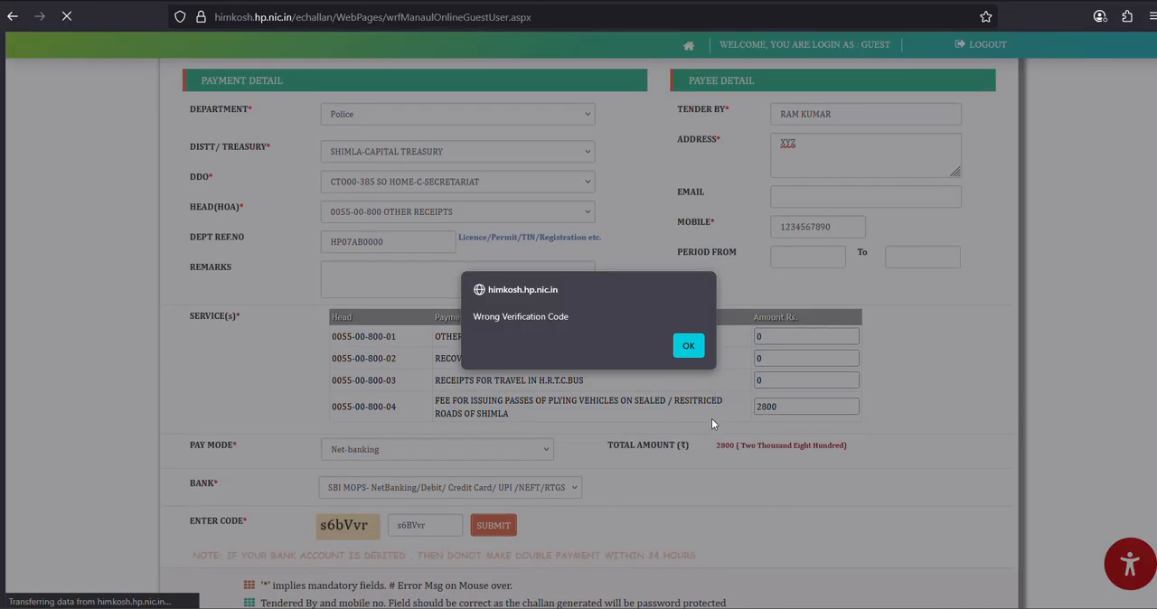
left_click(688, 345)
- Enter the new captcha verification code and submit the challan form
scroll(579, 361, "down", 3)
left_click(423, 367)
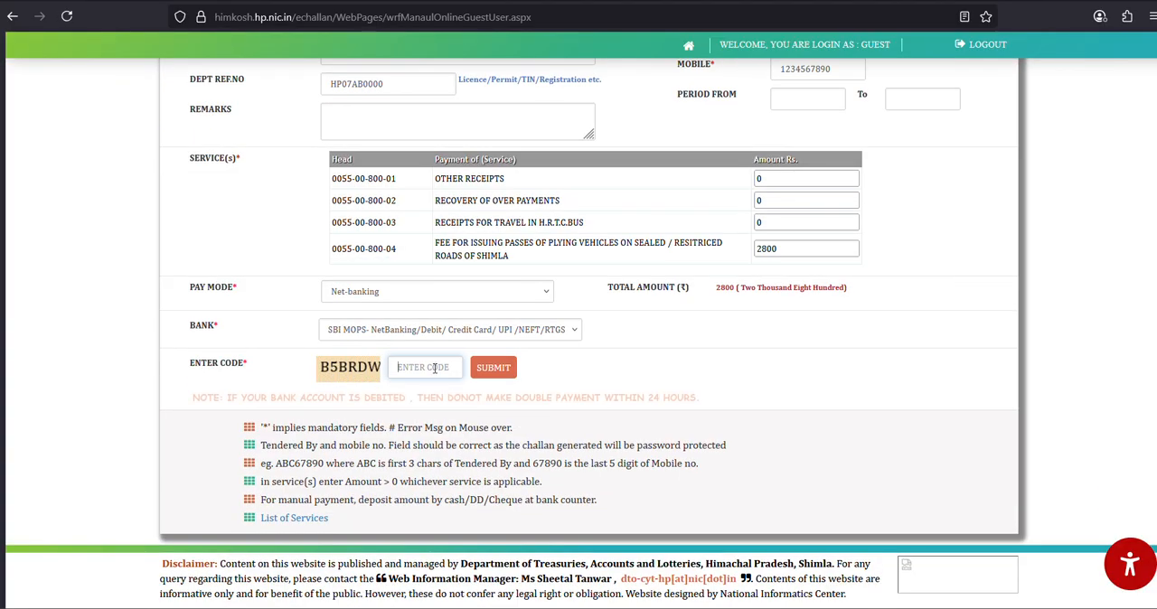
type("B5BRDW")
scroll(486, 494, "up", 3)
scroll(486, 494, "down", 2)
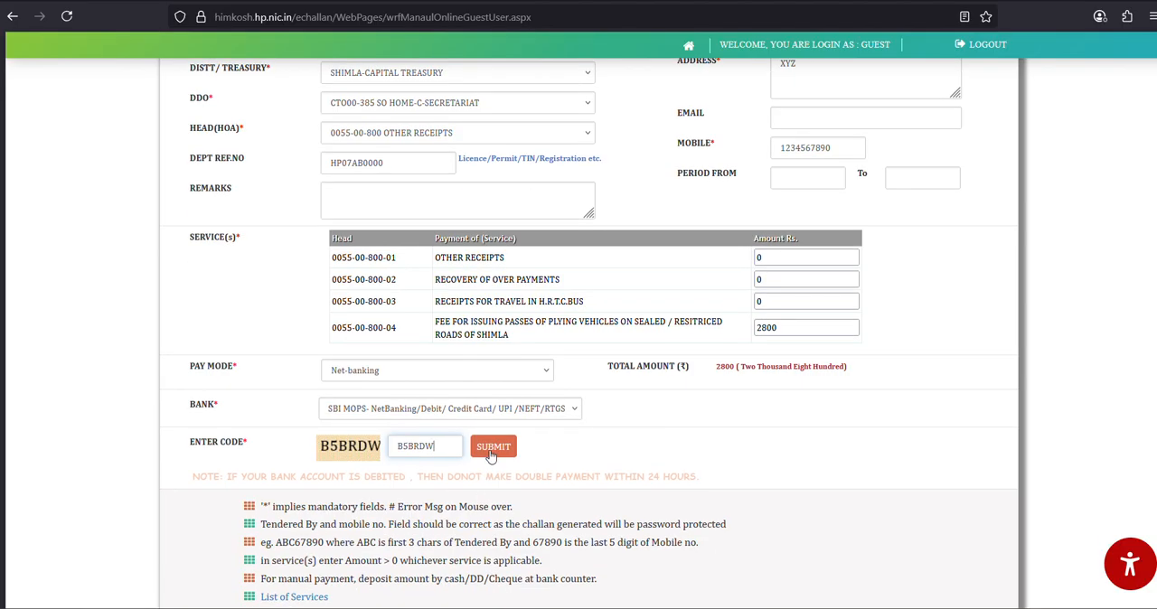
left_click(494, 447)
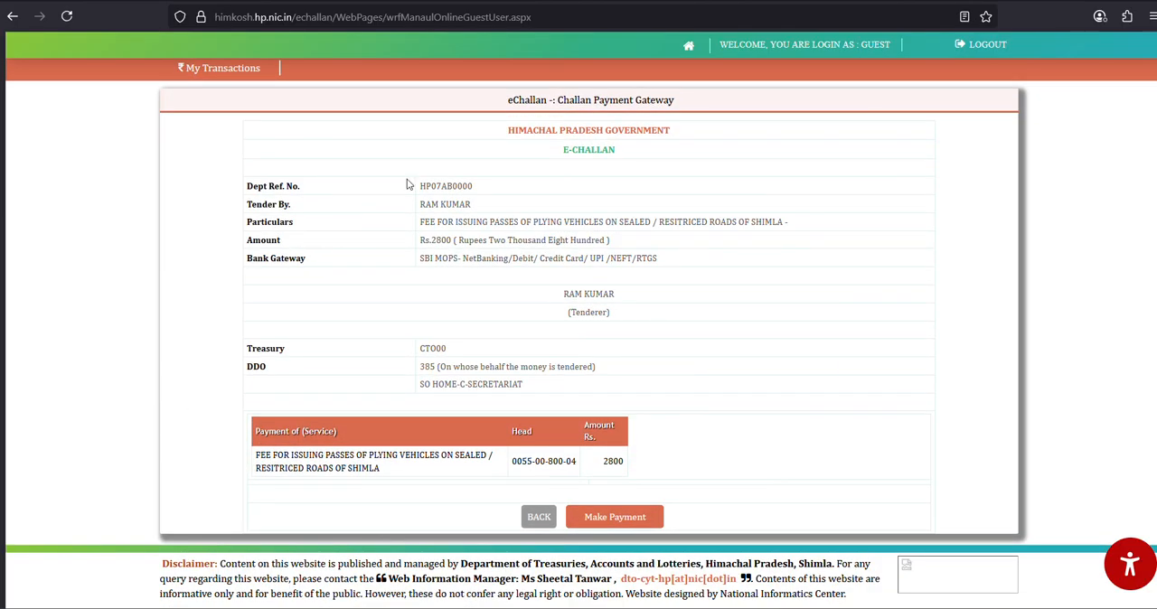
- Review the generated eChallan details and confirm making the payment
left_click_drag(401, 175, 720, 302)
left_click(724, 305)
left_click_drag(410, 189, 463, 260)
left_click(481, 273)
left_click(635, 518)
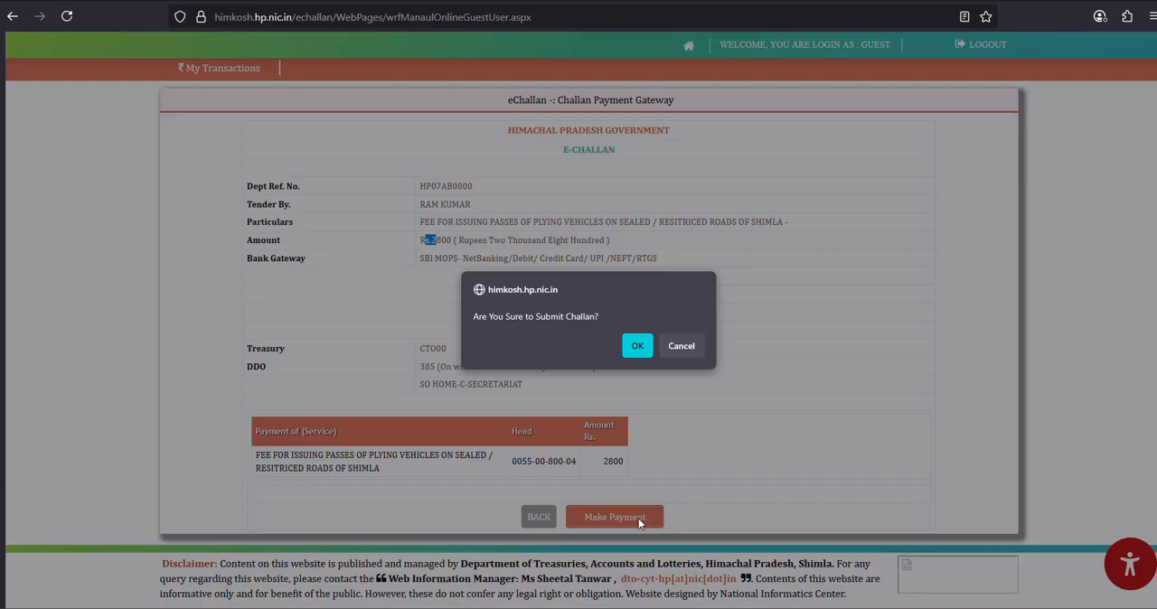
left_click(639, 349)
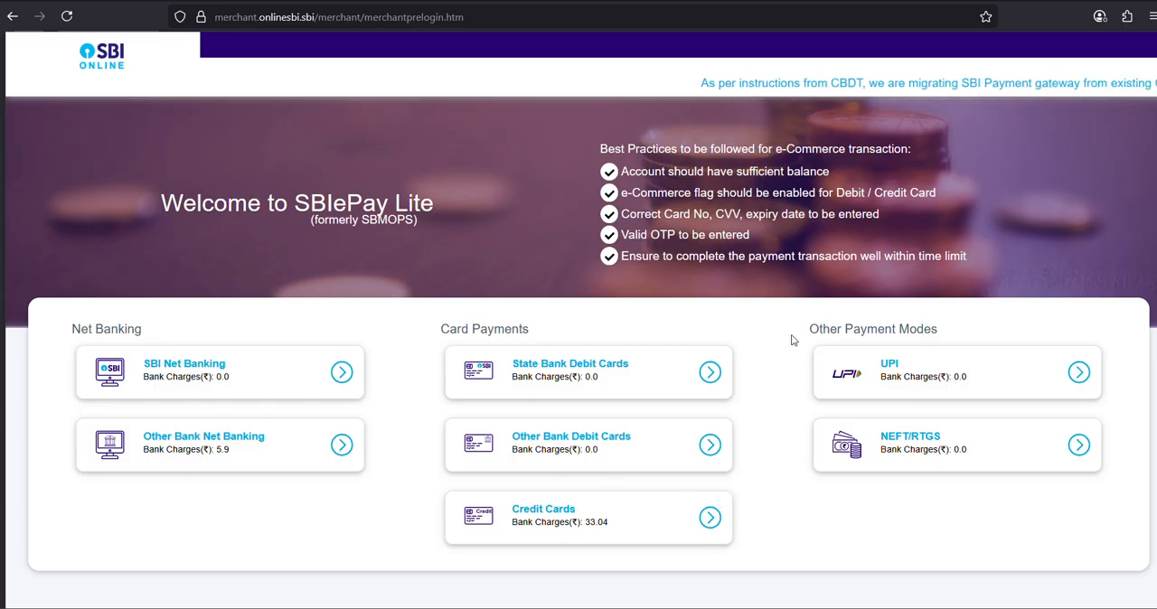
- Choose UPI as the payment mode on SBI ePay Lite and review the payment details
left_click(968, 388)
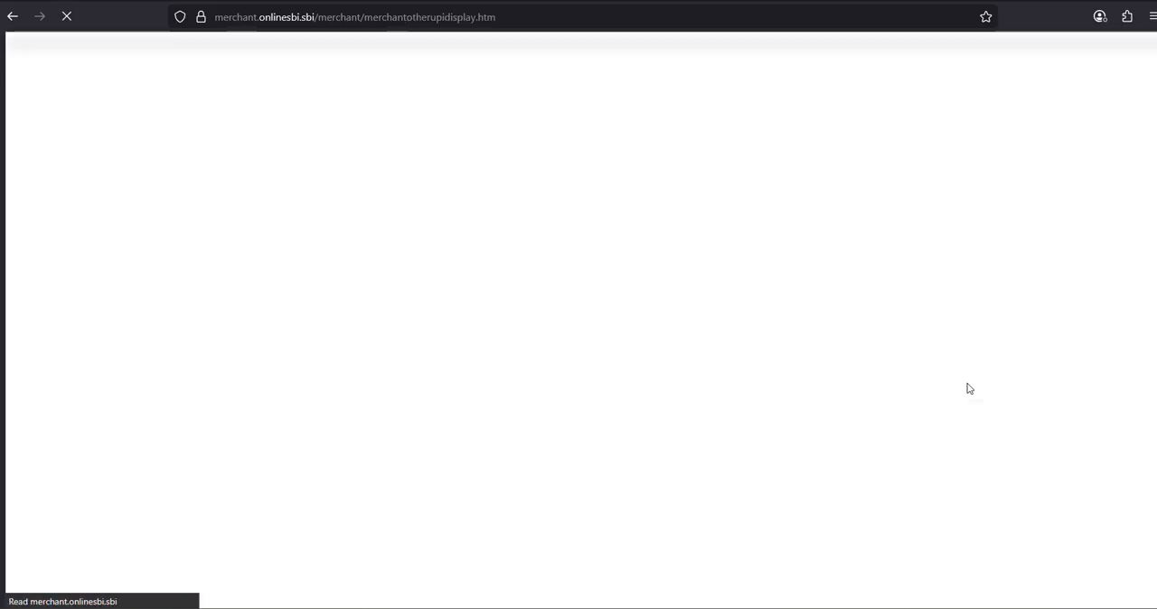
scroll(456, 327, "down", 2)
scroll(472, 340, "up", 2)
scroll(472, 340, "down", 4)
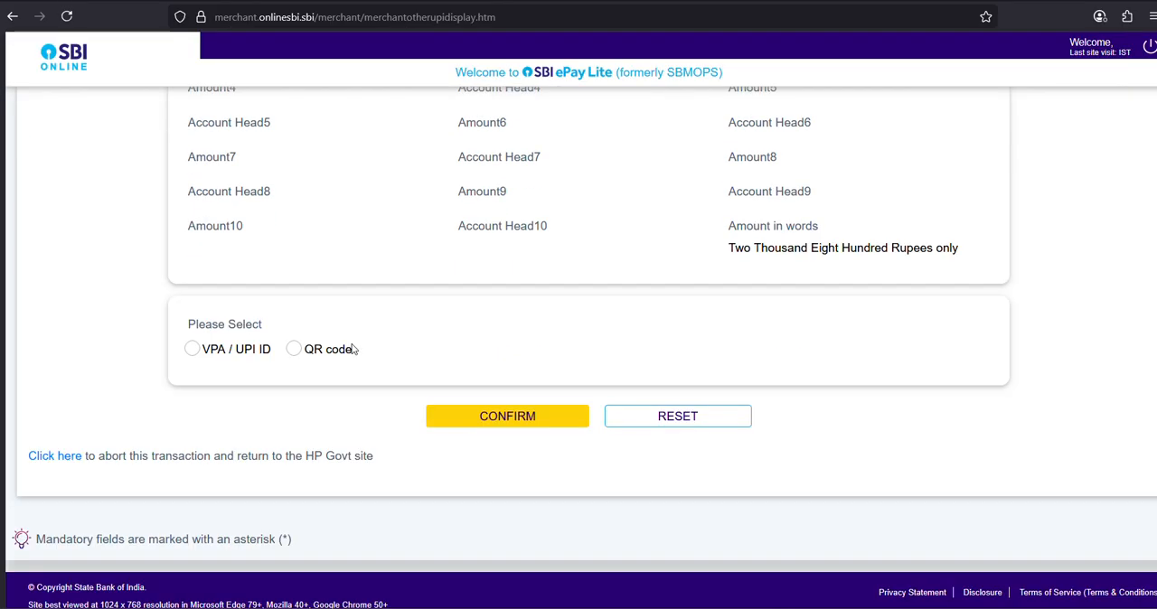
scroll(679, 272, "up", 4)
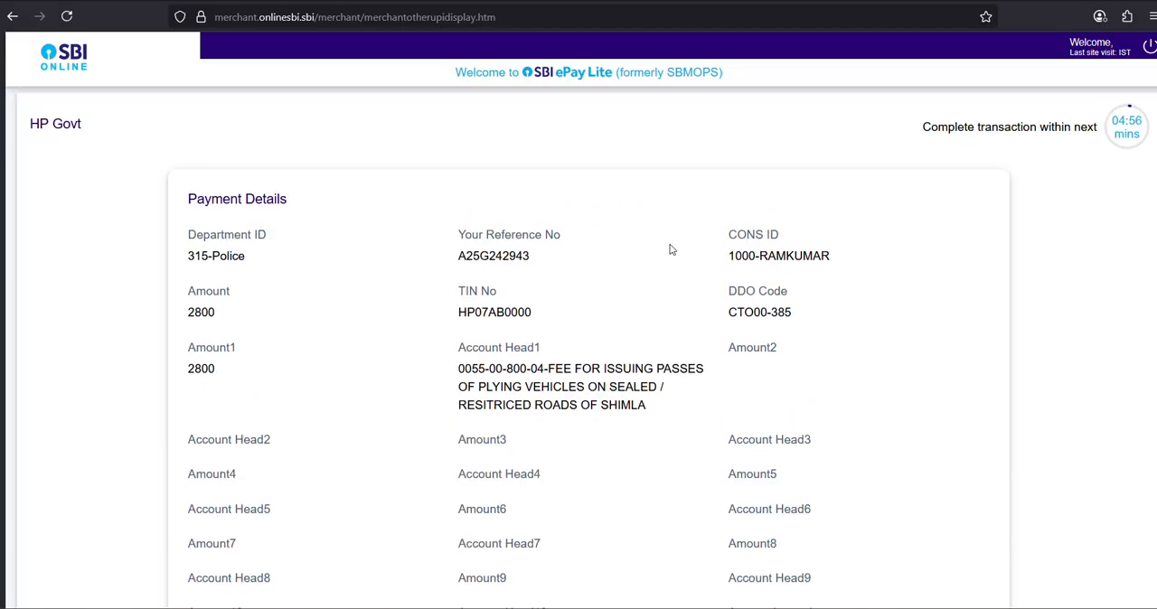
scroll(672, 253, "down", 4)
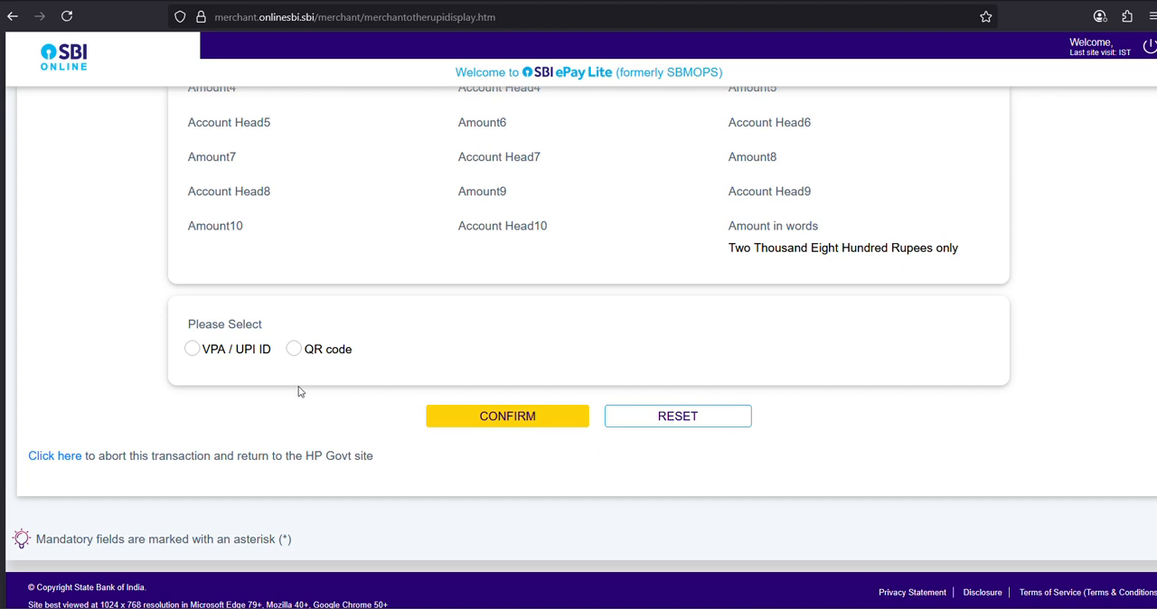
- Select the QR code option and confirm to generate the UPI payment QR code
left_click(295, 352)
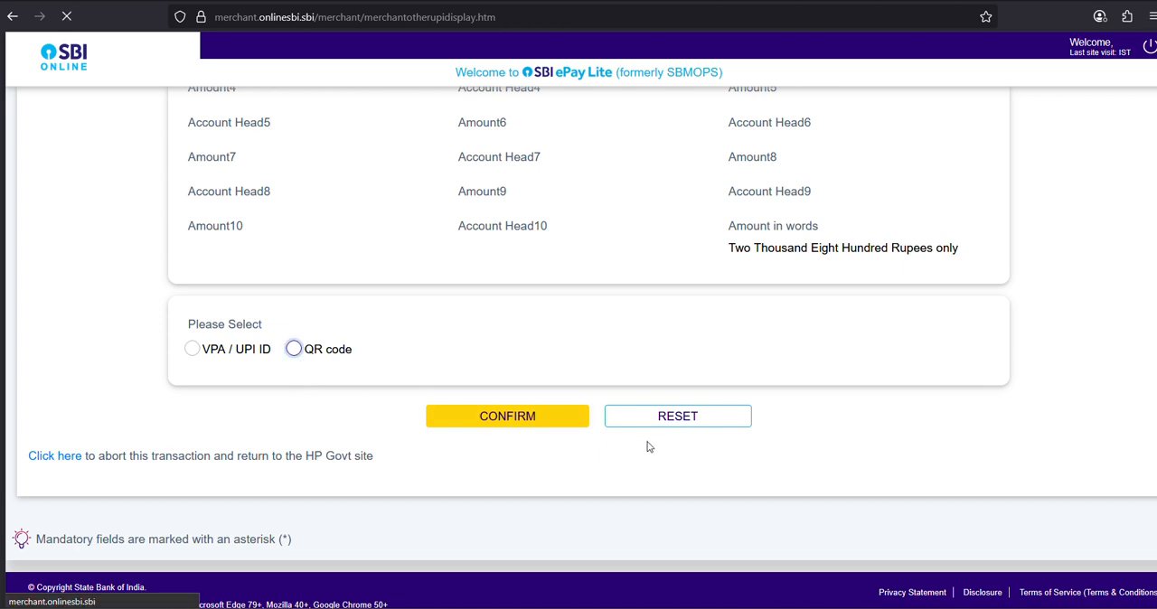
scroll(330, 381, "down", 3)
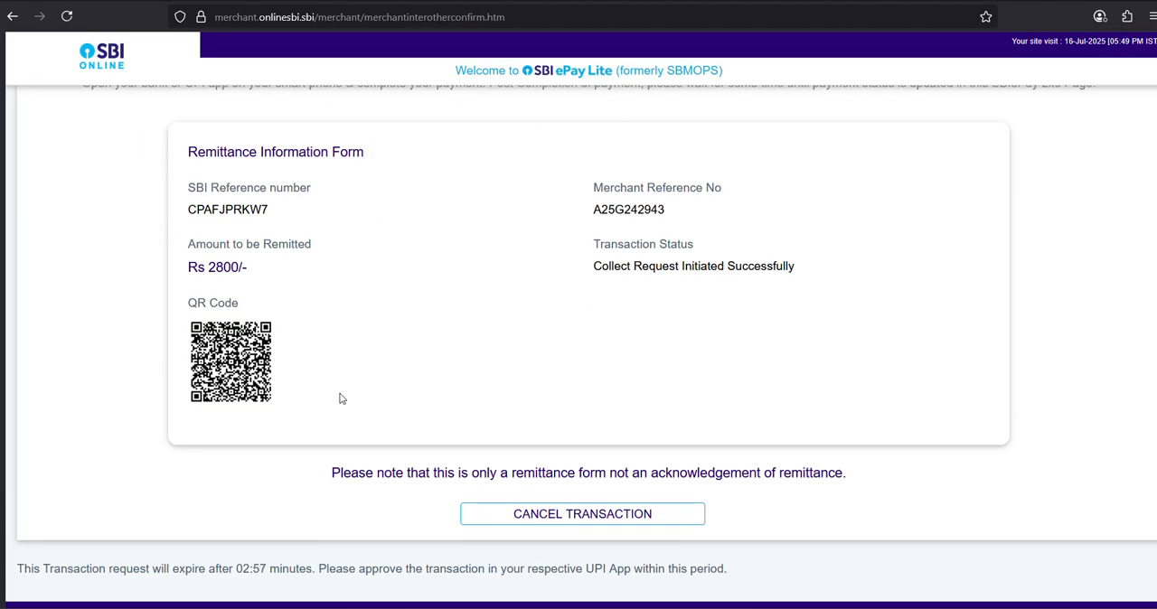
scroll(343, 394, "up", 2)
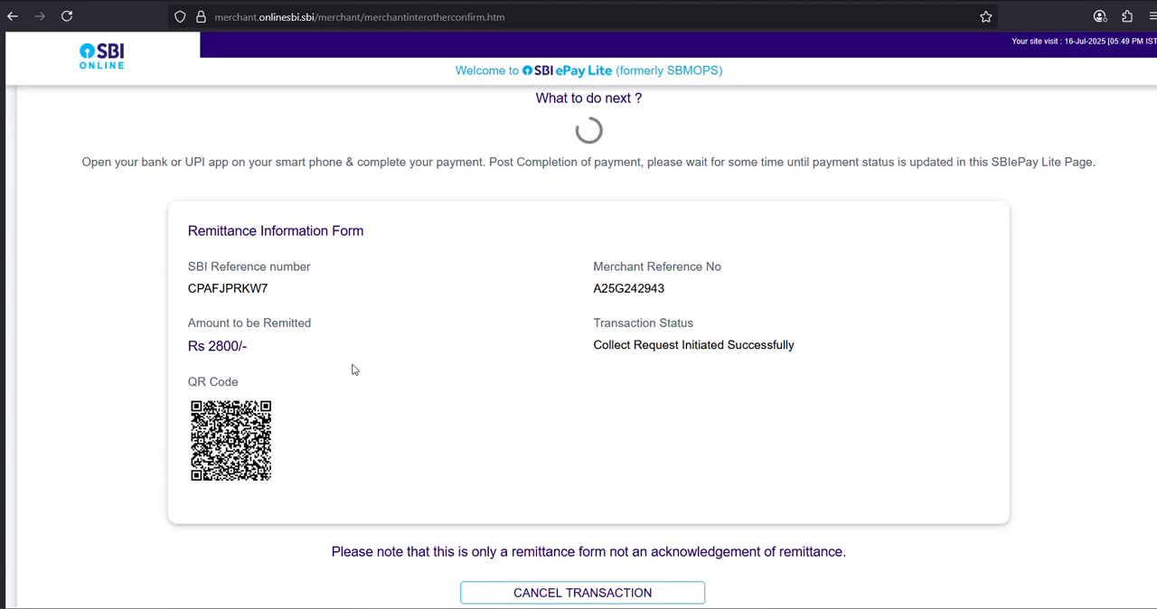